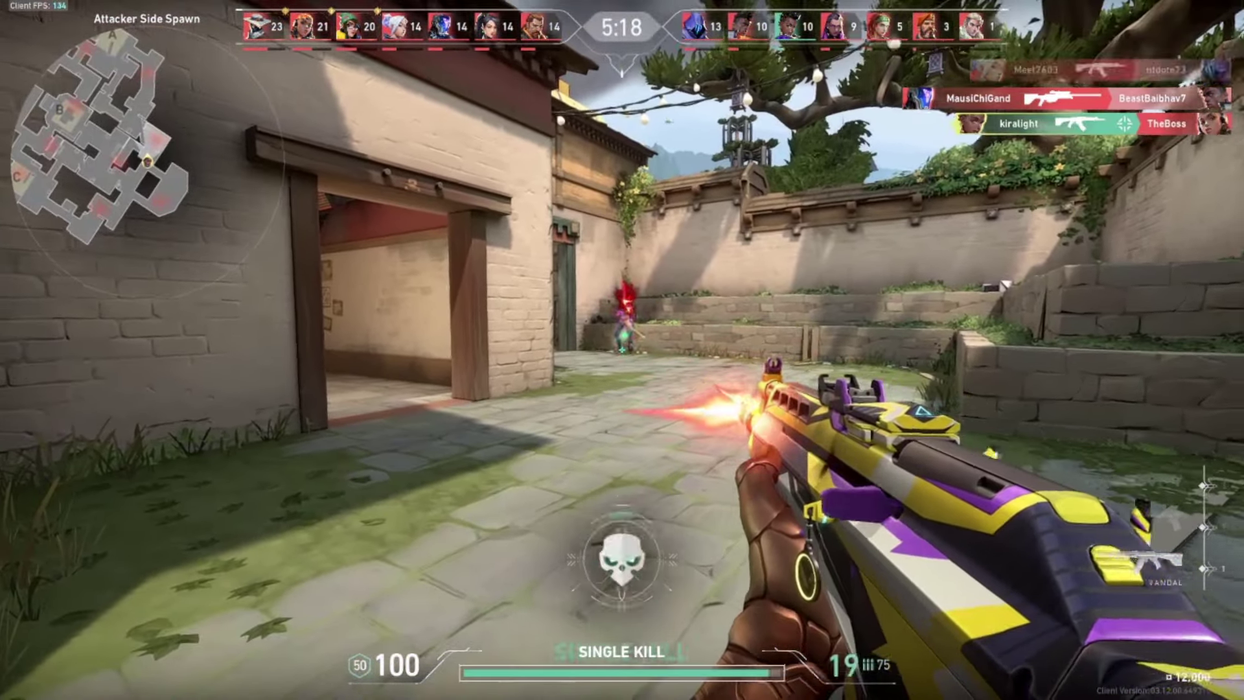
left_click(622, 350)
Play out the Valorant round, firing at courtyard enemies, reloading and inspecting the weapon
key("w")
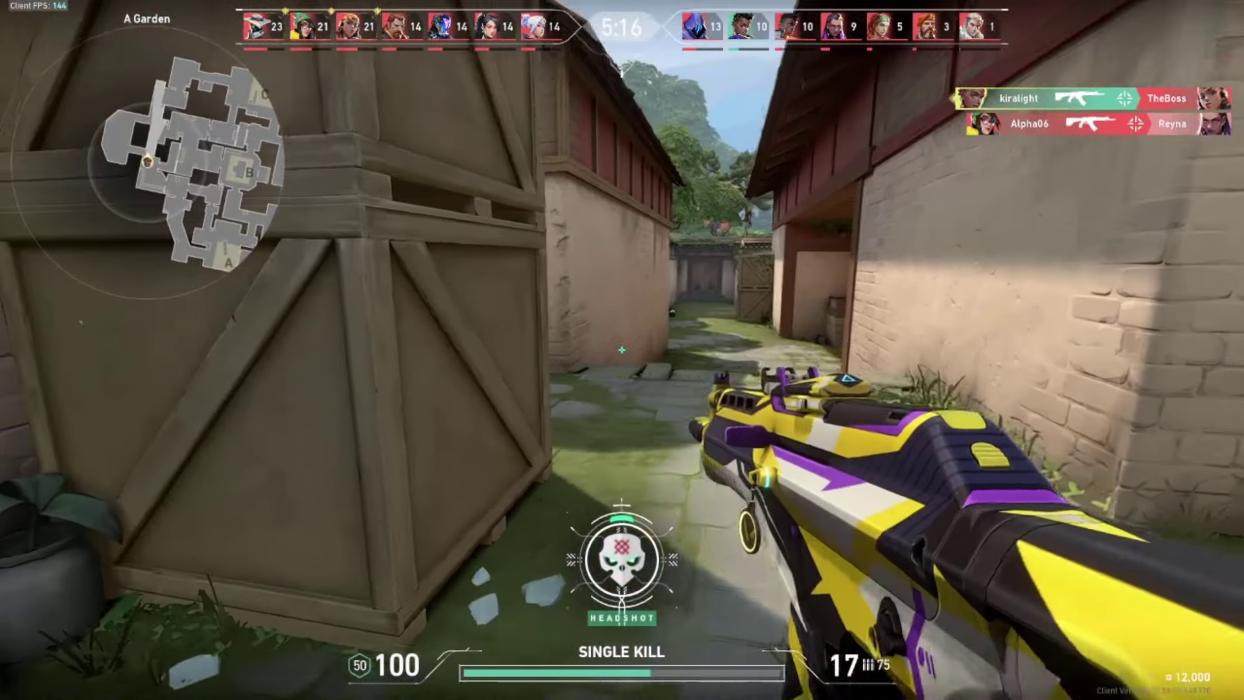
key("r")
key("w")
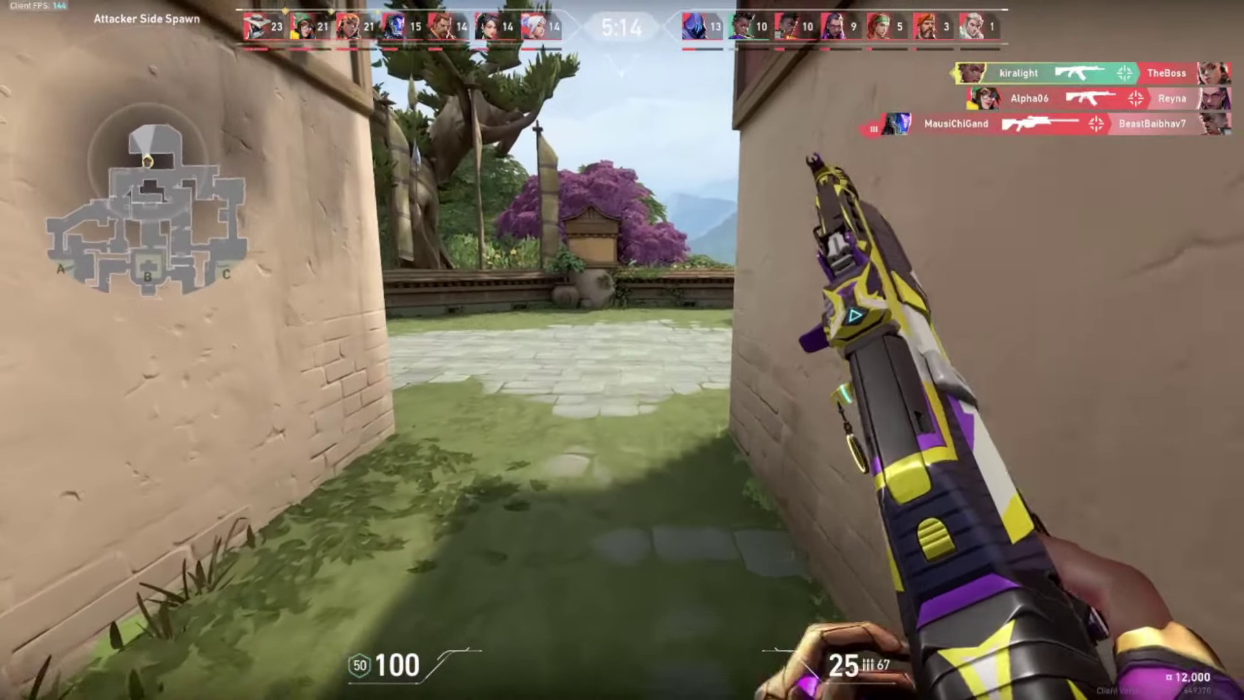
key("y")
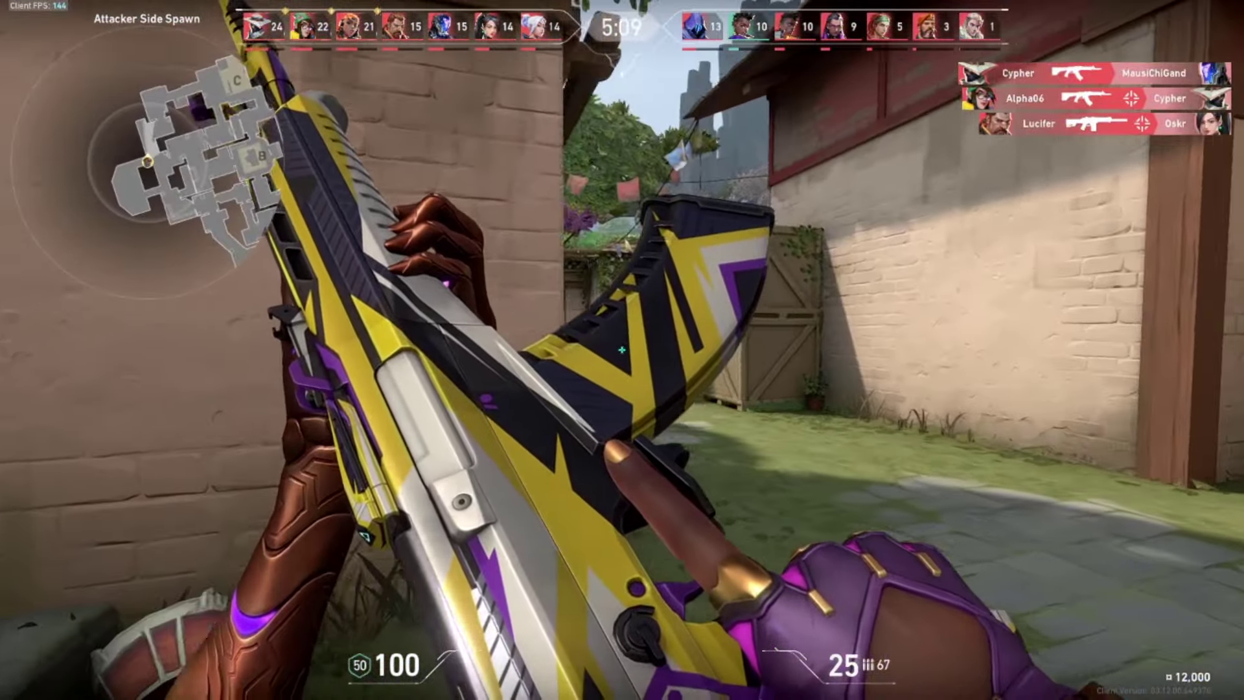
left_click(622, 351)
left_click(622, 350)
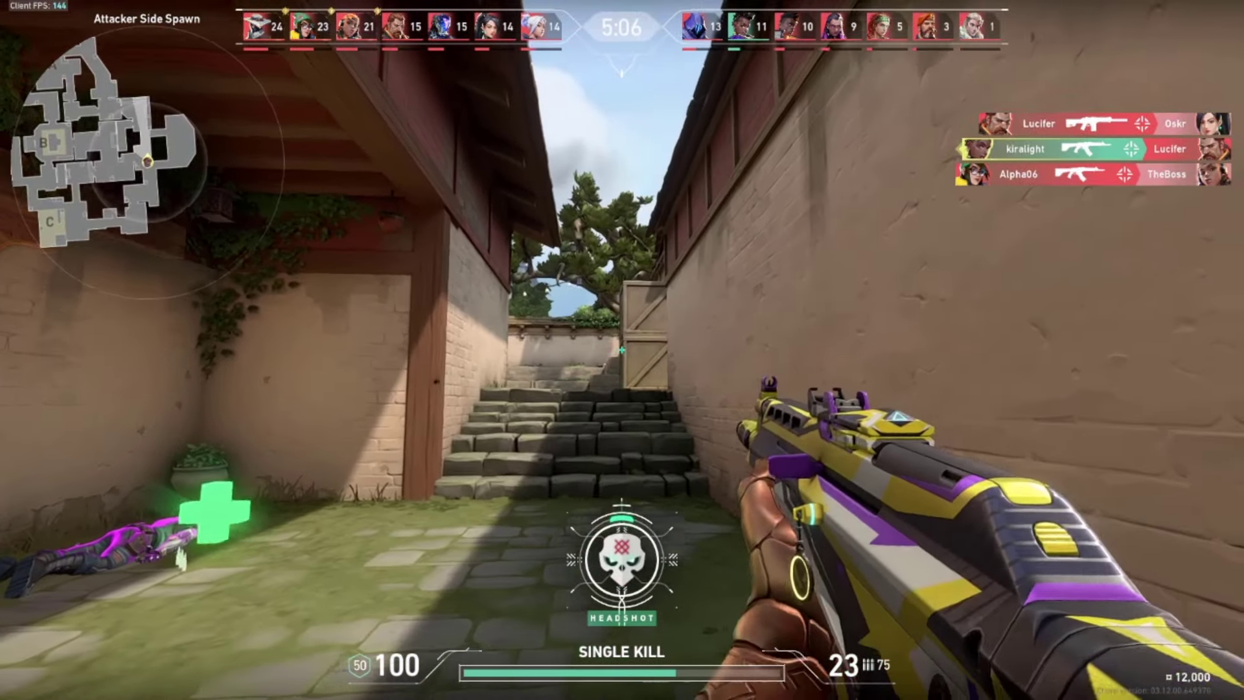
left_click(622, 350)
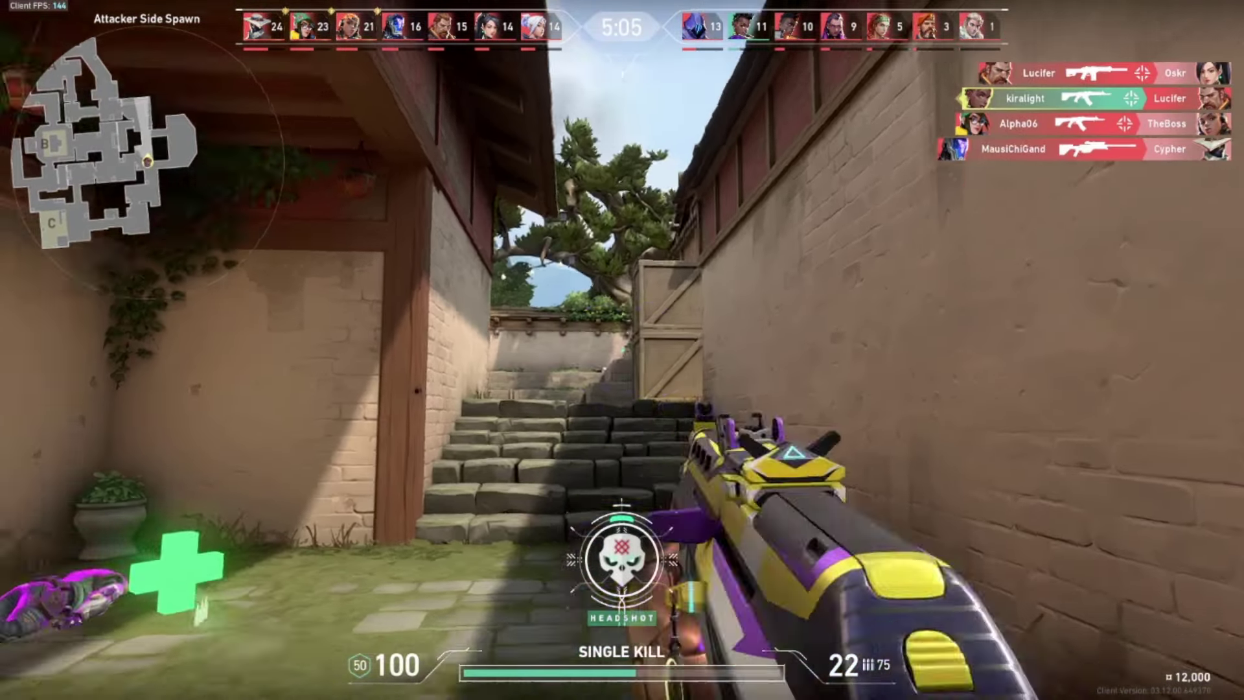
key("y")
left_click(622, 350)
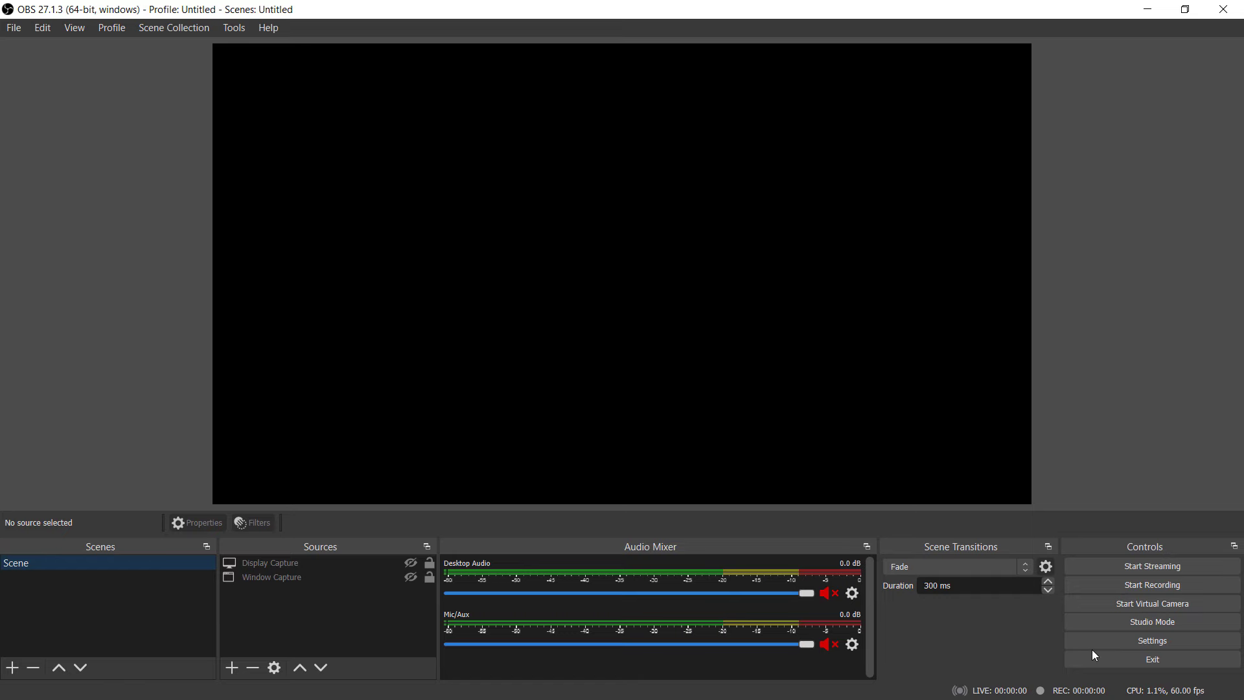
Bring up the OBS Studio Settings dialog from the Controls panel
left_click(1118, 641)
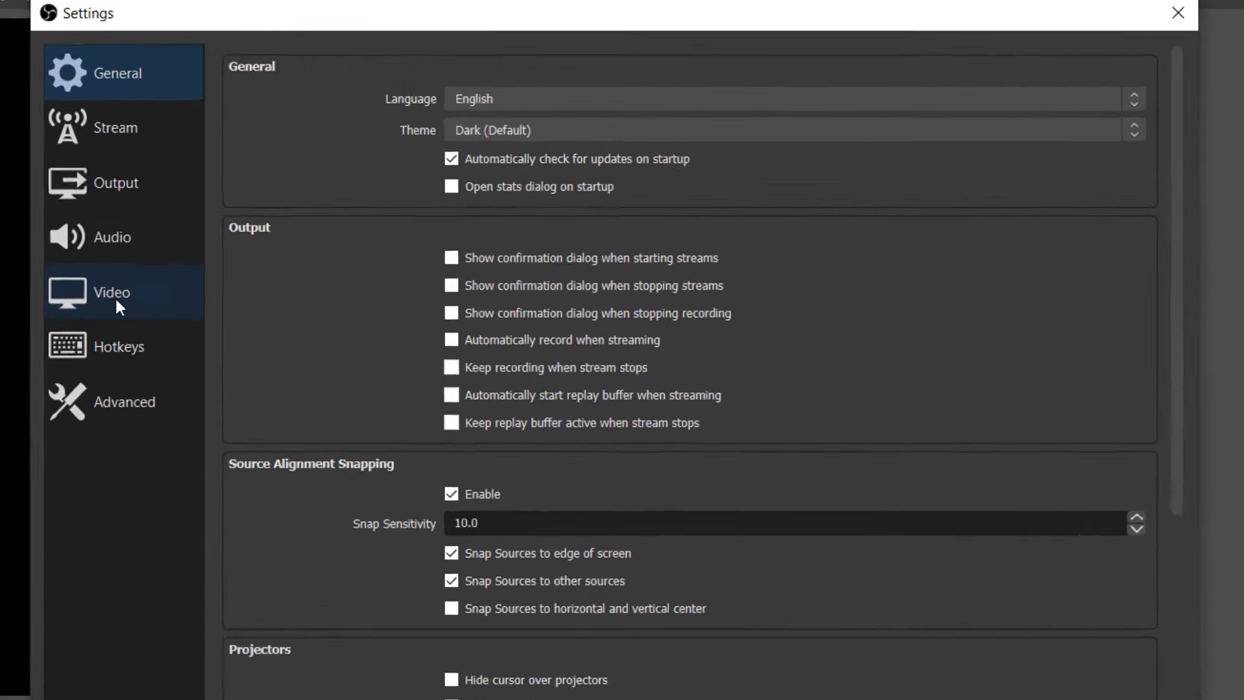
Set the Video base (canvas) resolution to 1280x720
left_click(312, 234)
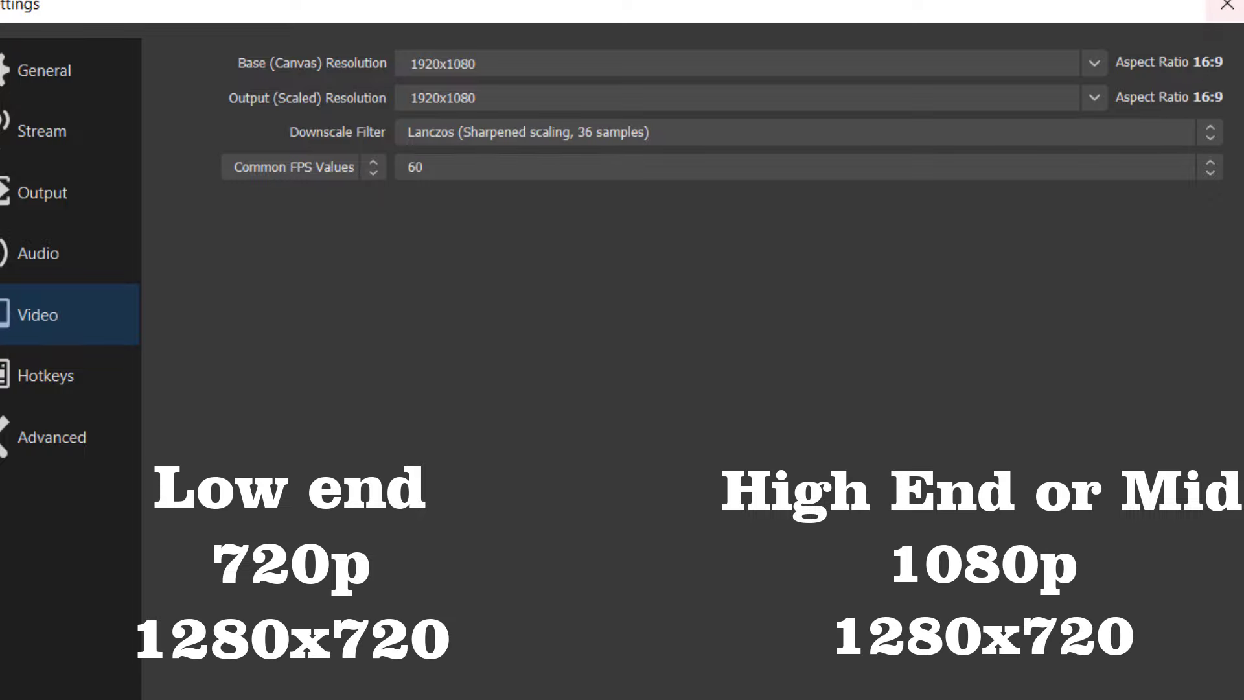
left_click(1092, 60)
left_click(1091, 61)
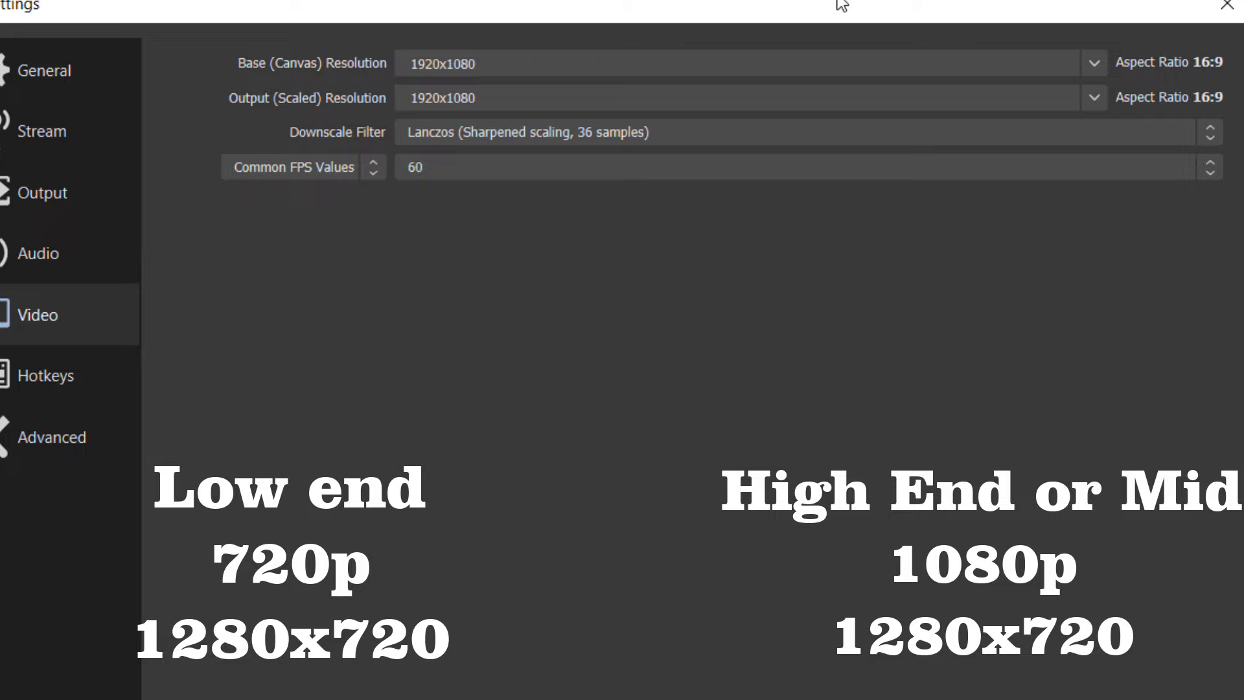
left_click(1094, 63)
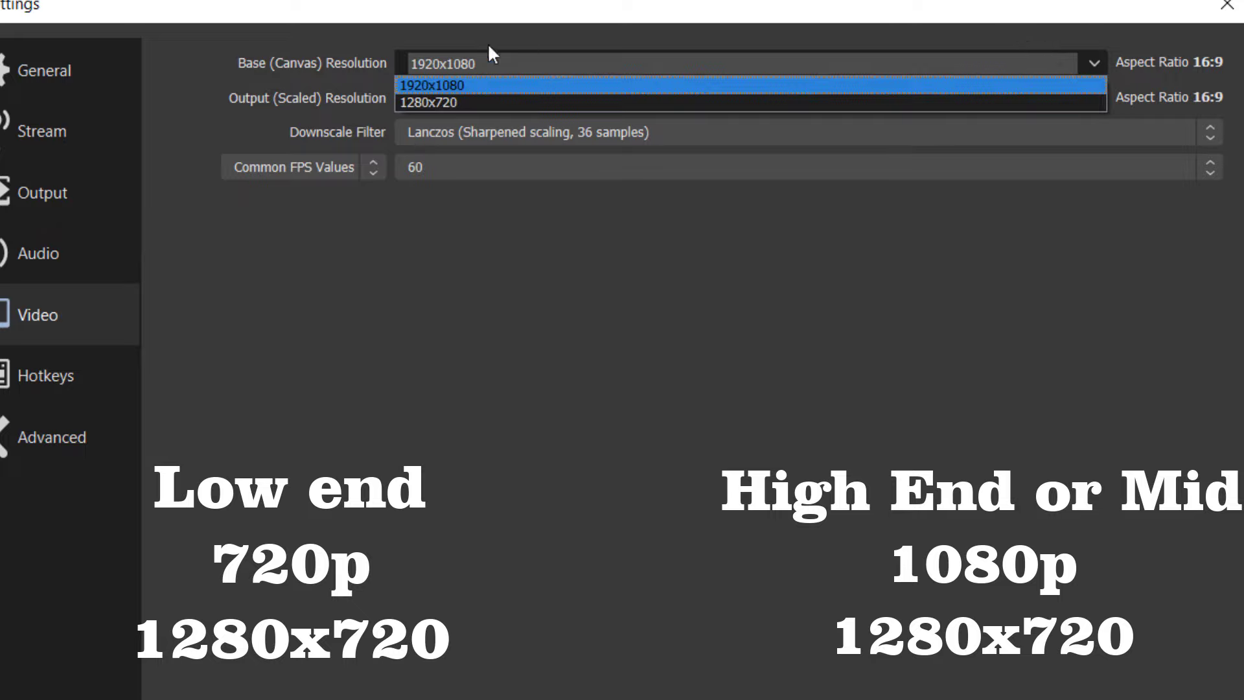
left_click(458, 102)
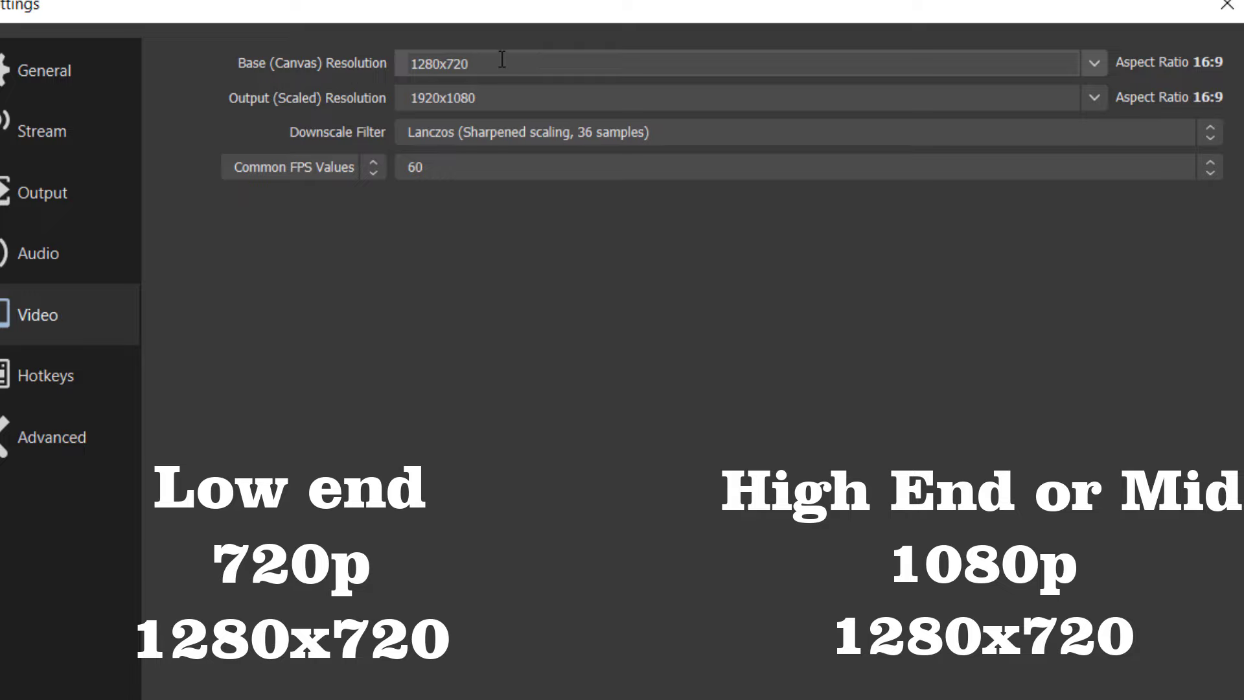
Set the output (scaled) resolution to 1280x720, checking the downscale filter options
left_click(1092, 97)
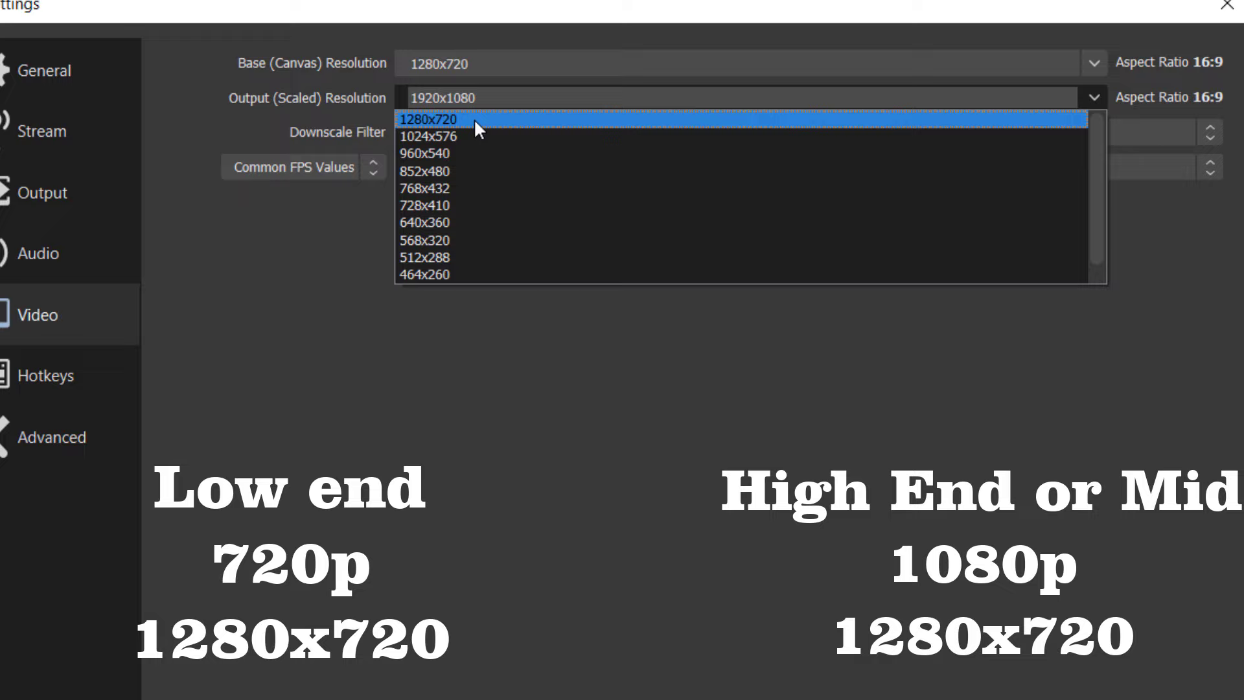
left_click(473, 118)
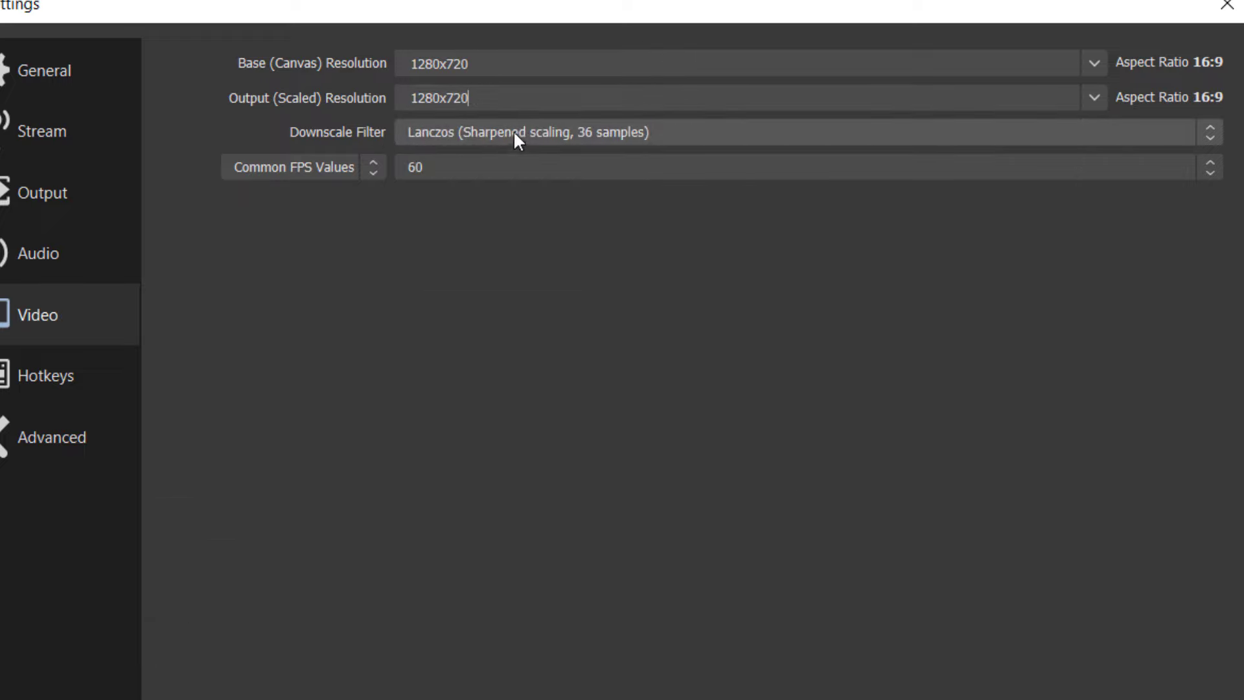
left_click(1178, 136)
Keep Lanczos filter and Common FPS Values, and set the frame rate to 30
left_click(417, 208)
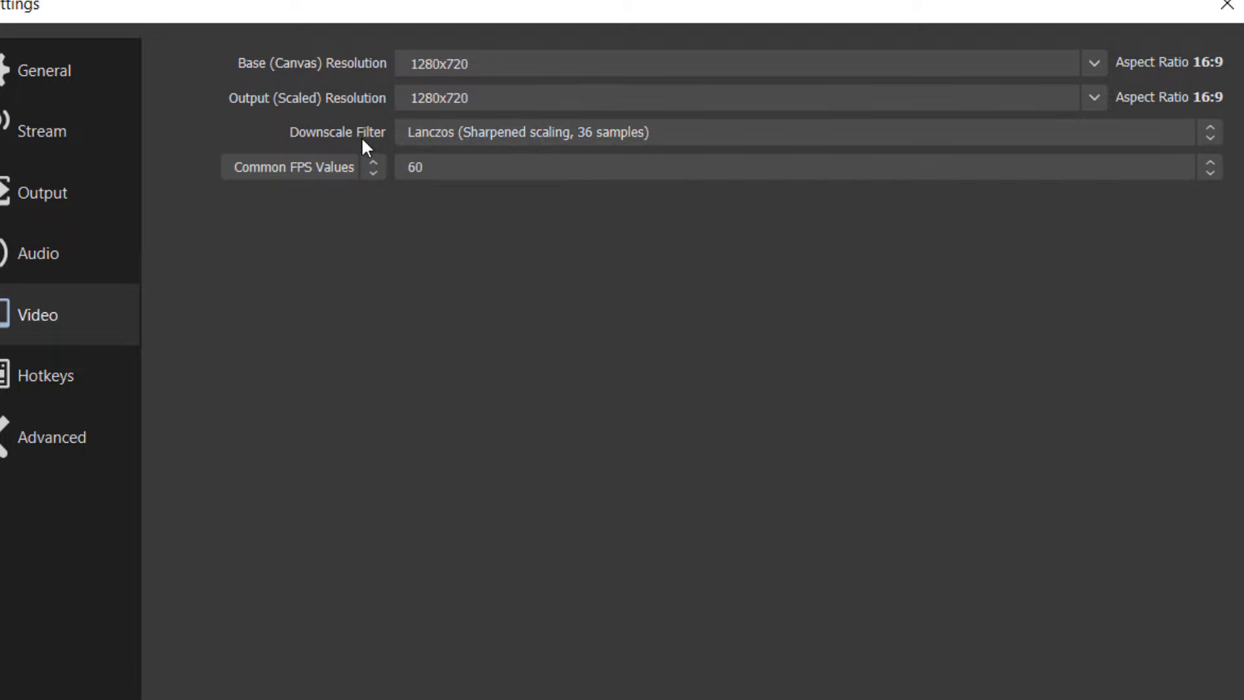
left_click(374, 167)
left_click(253, 187)
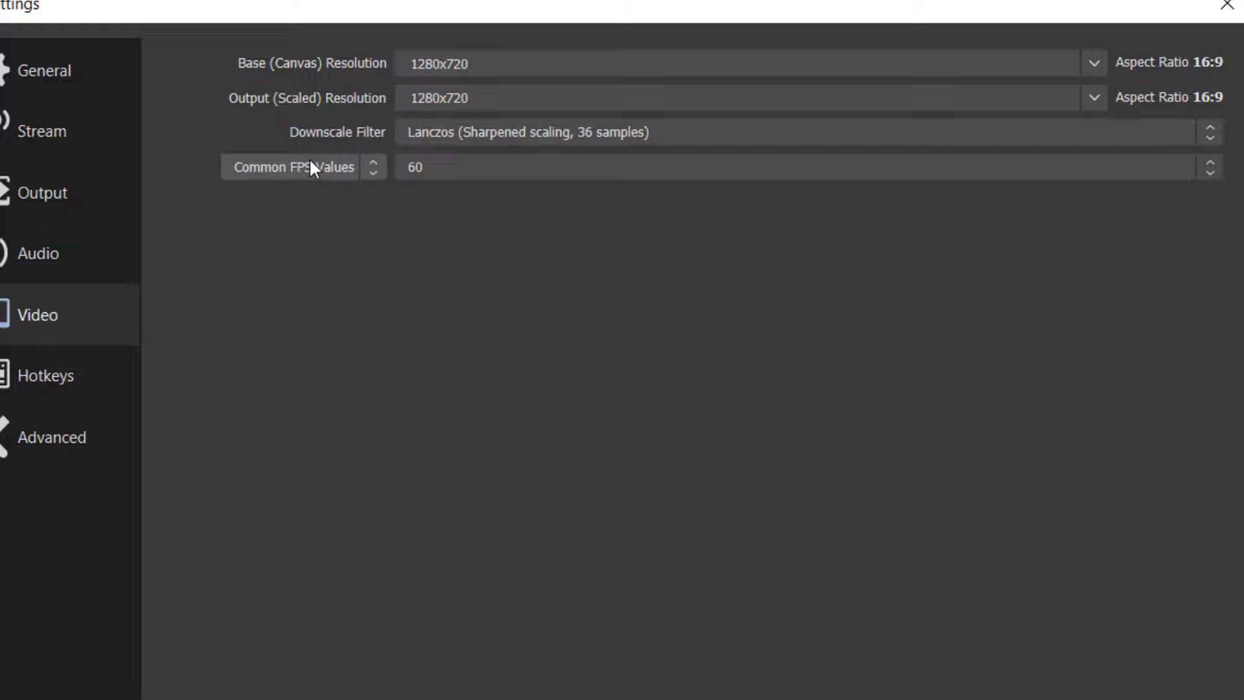
left_click(535, 167)
left_click(422, 276)
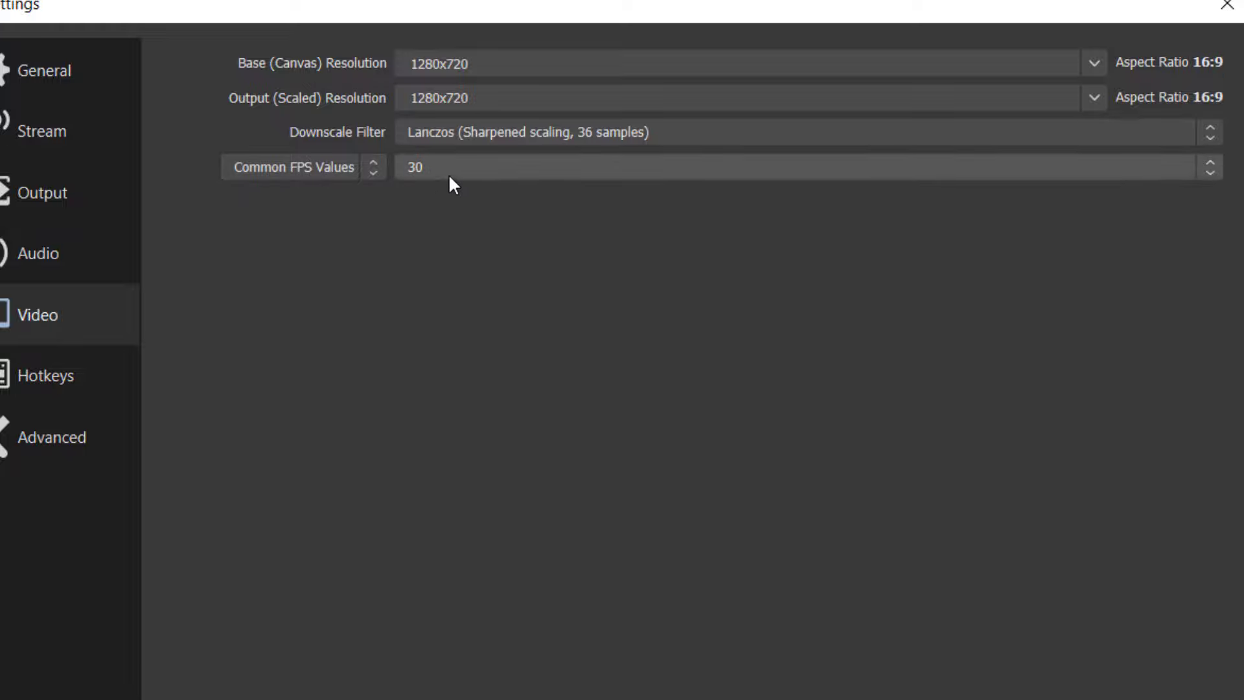
left_click(448, 170)
left_click(430, 343)
left_click(493, 165)
left_click(431, 274)
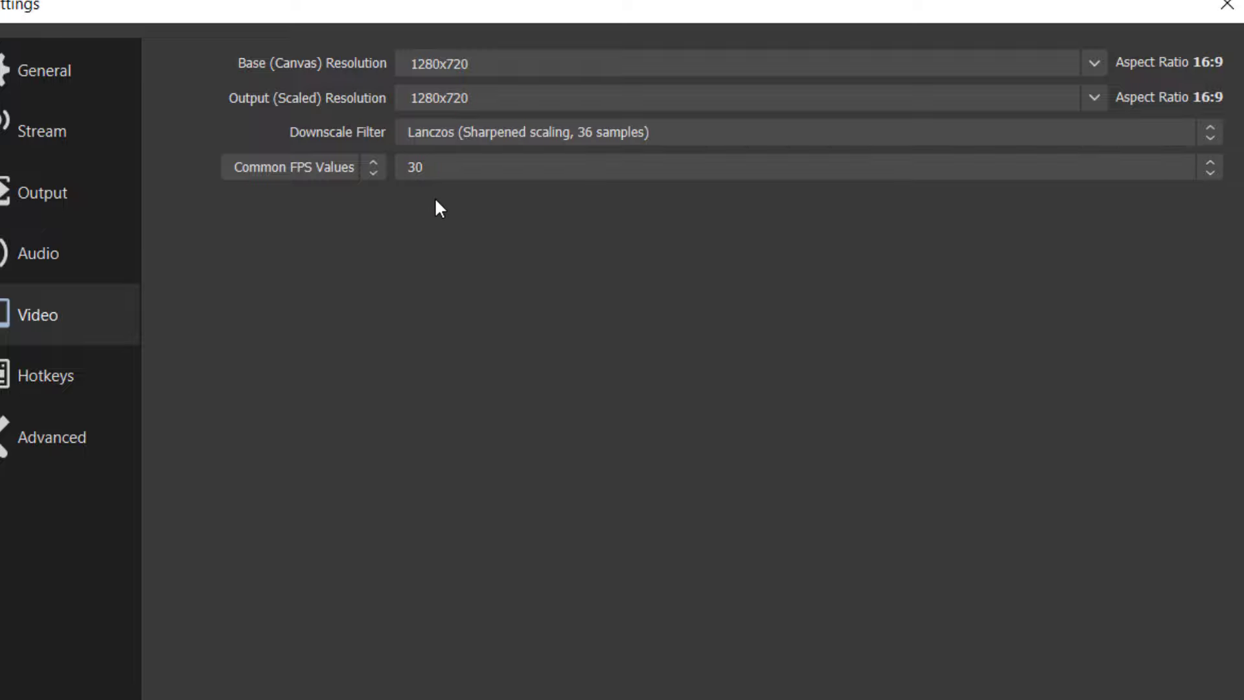
Switch the Output settings page to Advanced mode
left_click(57, 210)
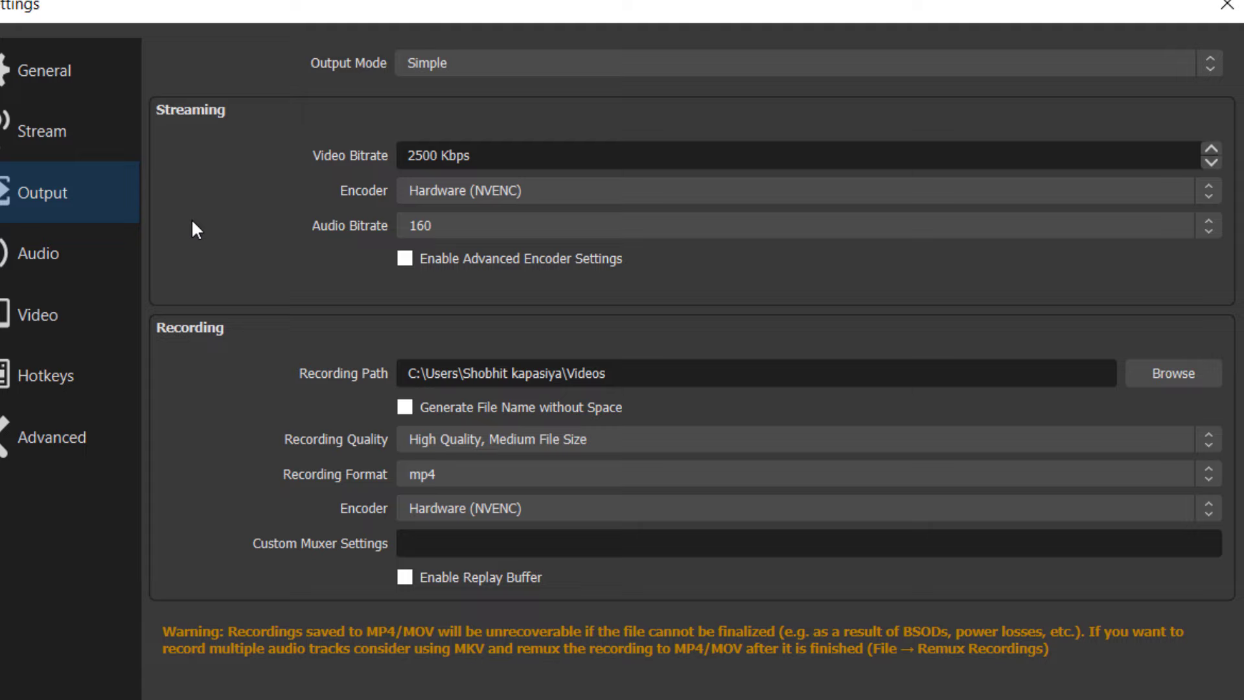
left_click(501, 63)
left_click(416, 103)
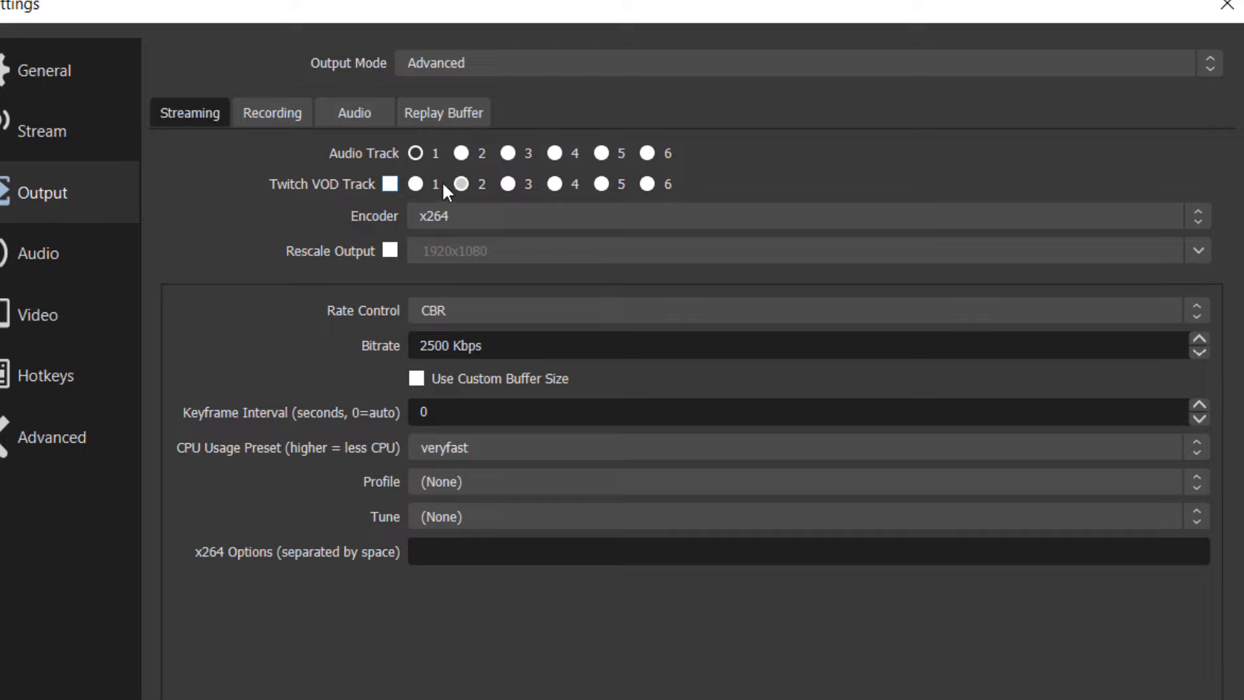
Try the NVIDIA NVENC H.264 streaming encoder, then set it back to x264
left_click(445, 213)
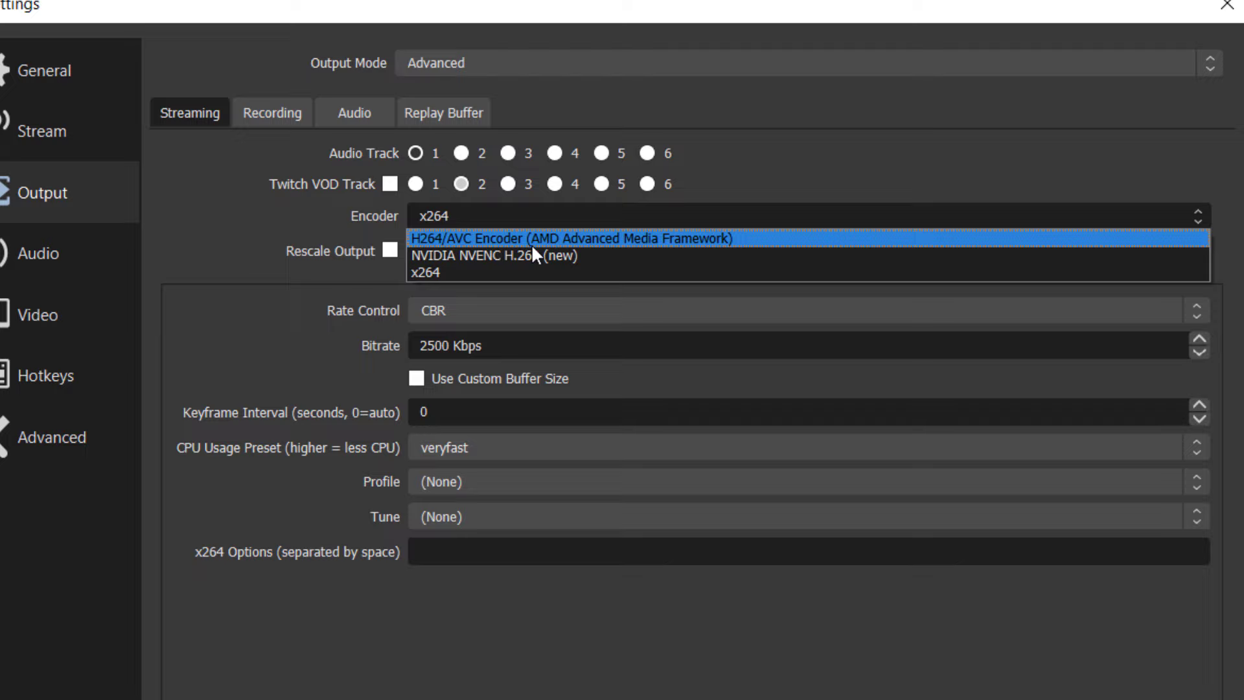
left_click(432, 255)
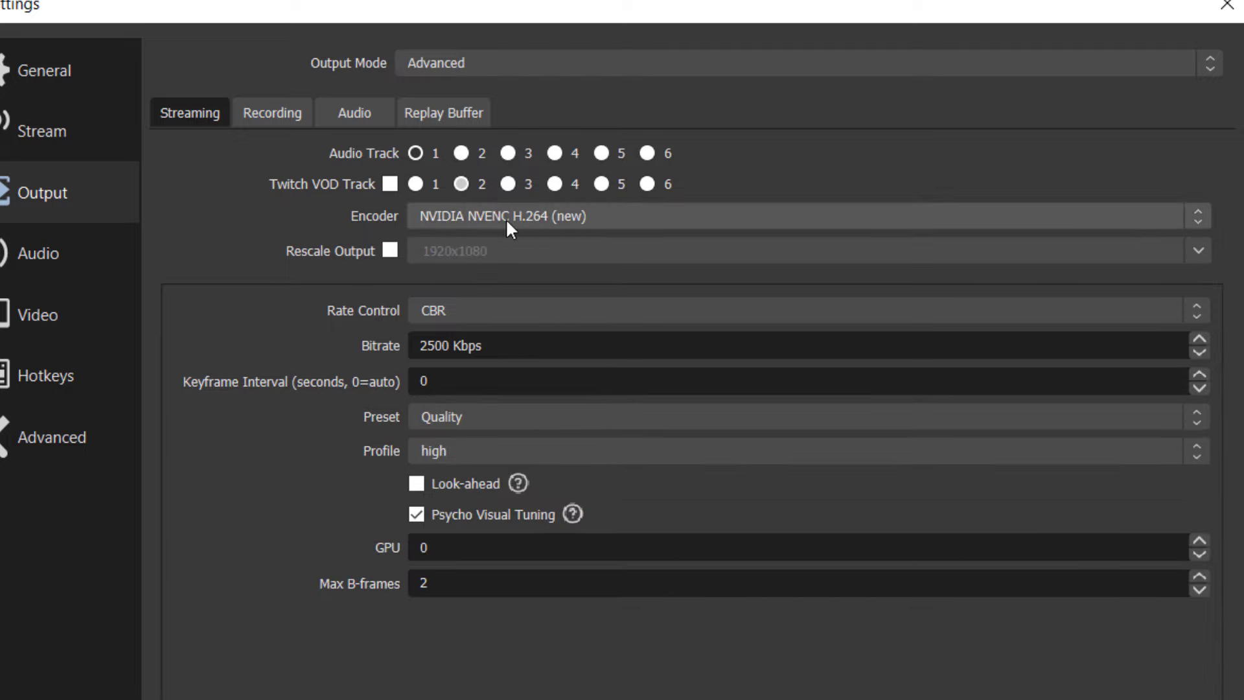
left_click(505, 218)
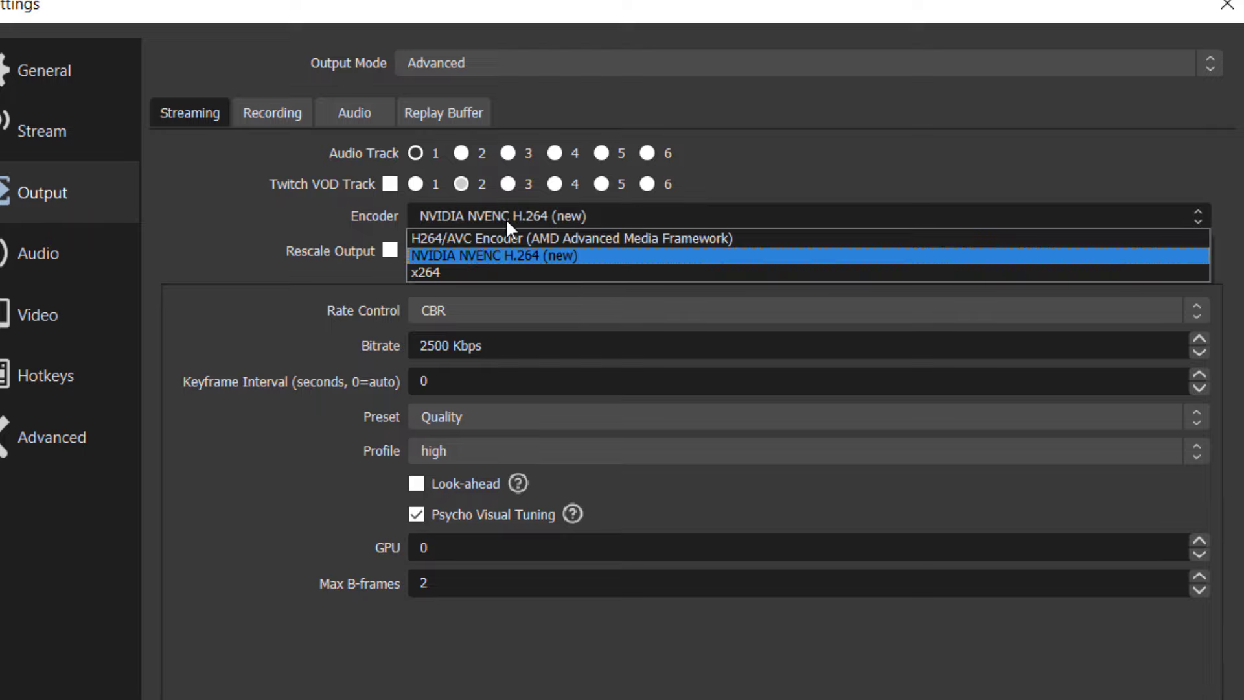
left_click(436, 270)
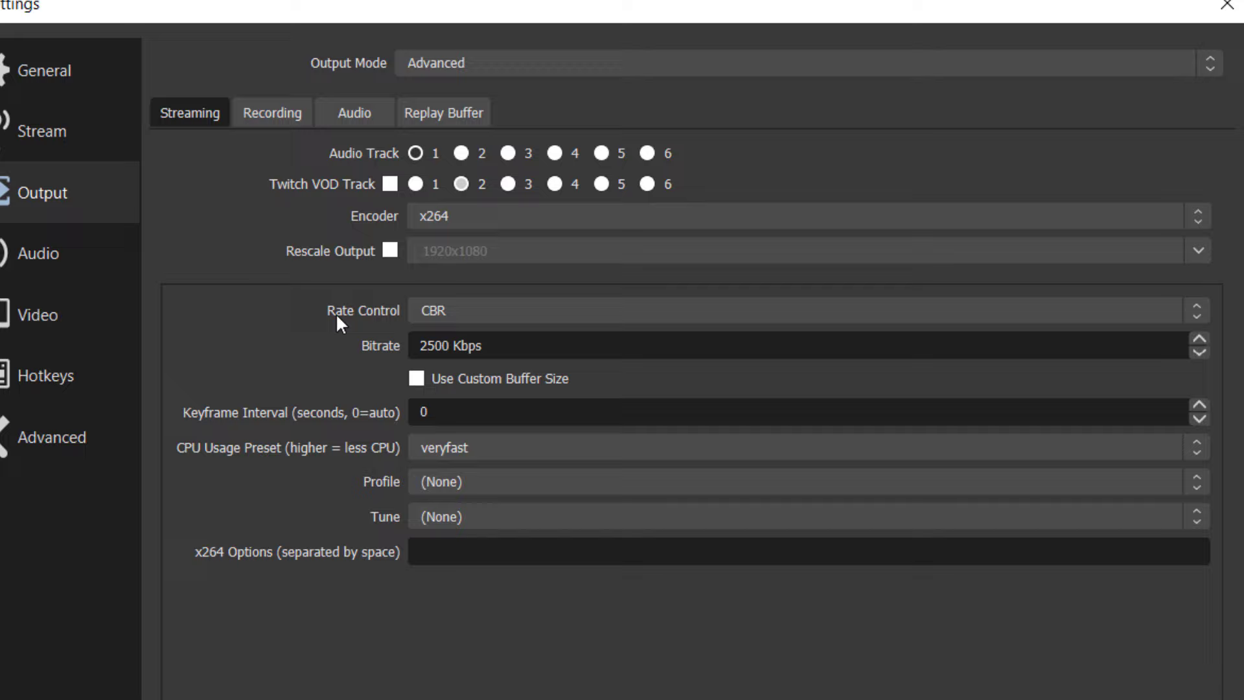
Keep CBR rate control and set the streaming bitrate to 2500 Kbps
left_click(429, 318)
left_click(432, 314)
left_click_drag(485, 352, 340, 349)
left_click(410, 351)
double_click(402, 348)
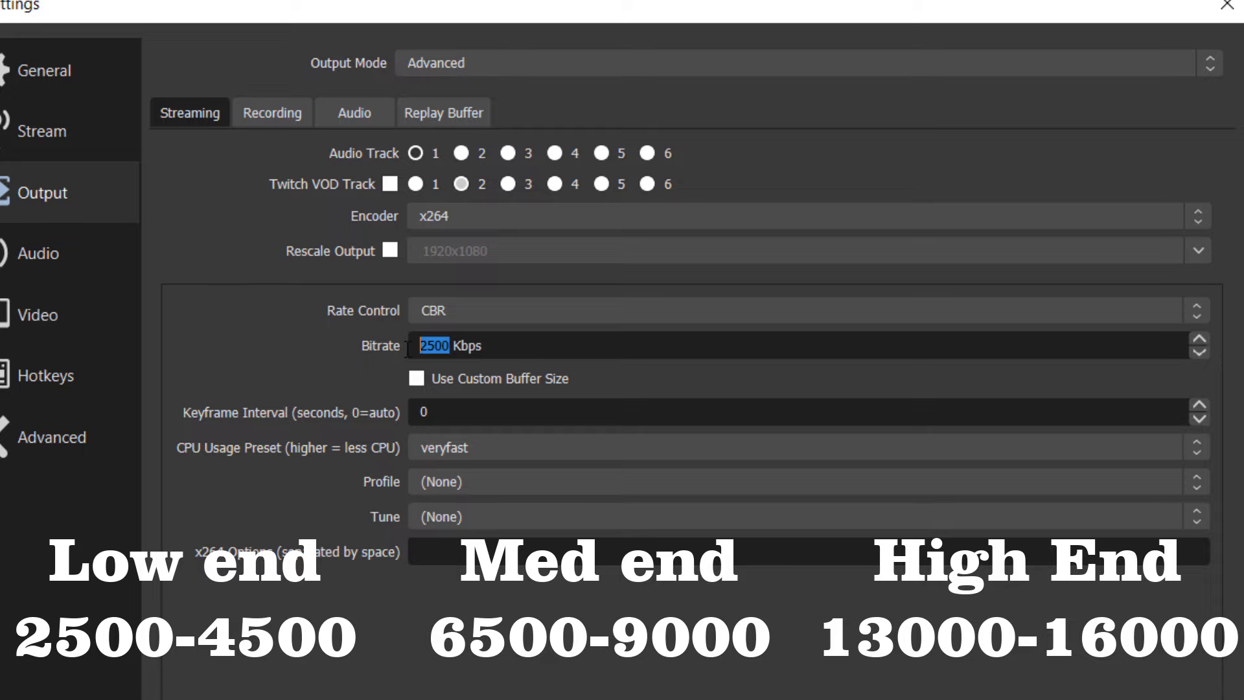
left_click(459, 345)
key("ctrl+a")
type("16000")
key("ctrl+a")
key("BackSpace")
type("2500")
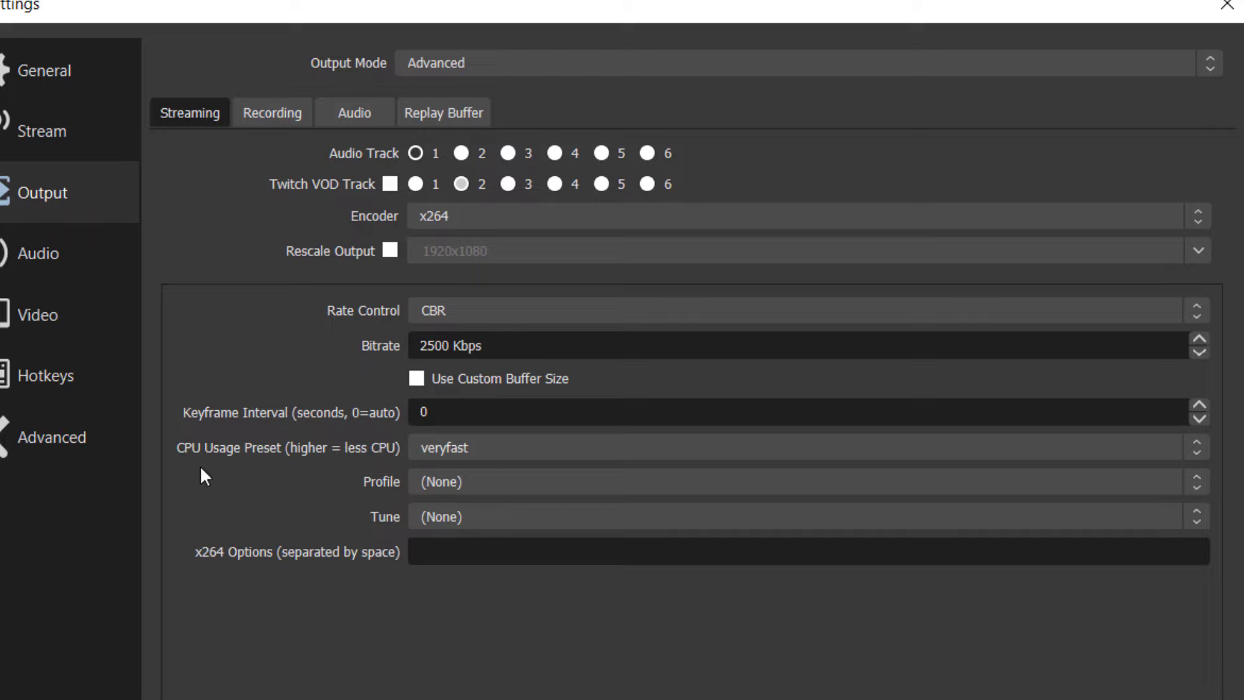
Set the x264 CPU usage preset to superfast
left_click(442, 444)
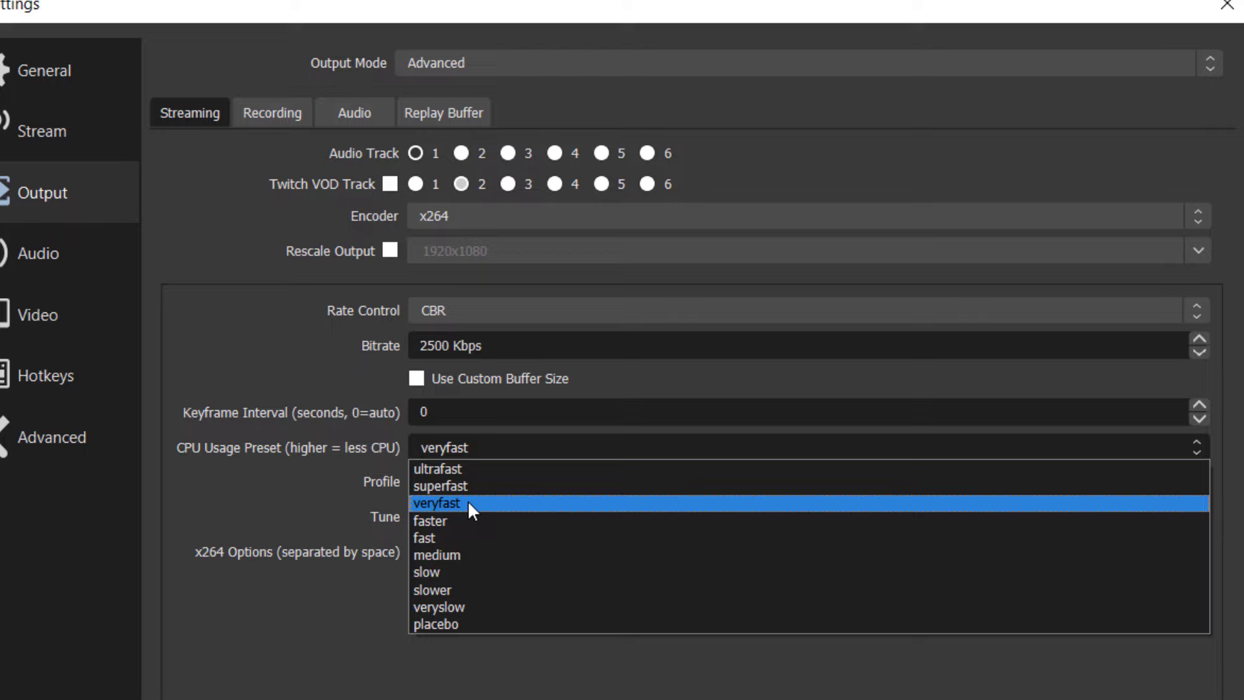
left_click(468, 502)
left_click(454, 443)
left_click(454, 505)
left_click(454, 445)
left_click(433, 488)
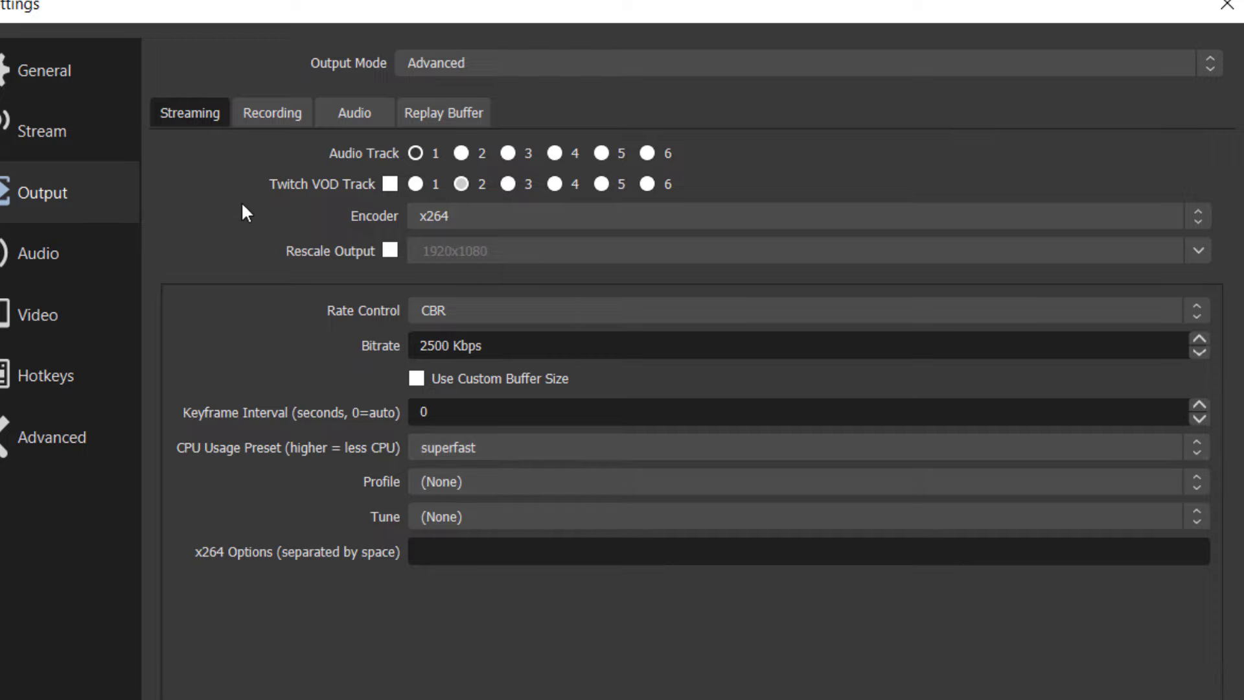
Set the recording format to mp4 with the x264 encoder
left_click(278, 114)
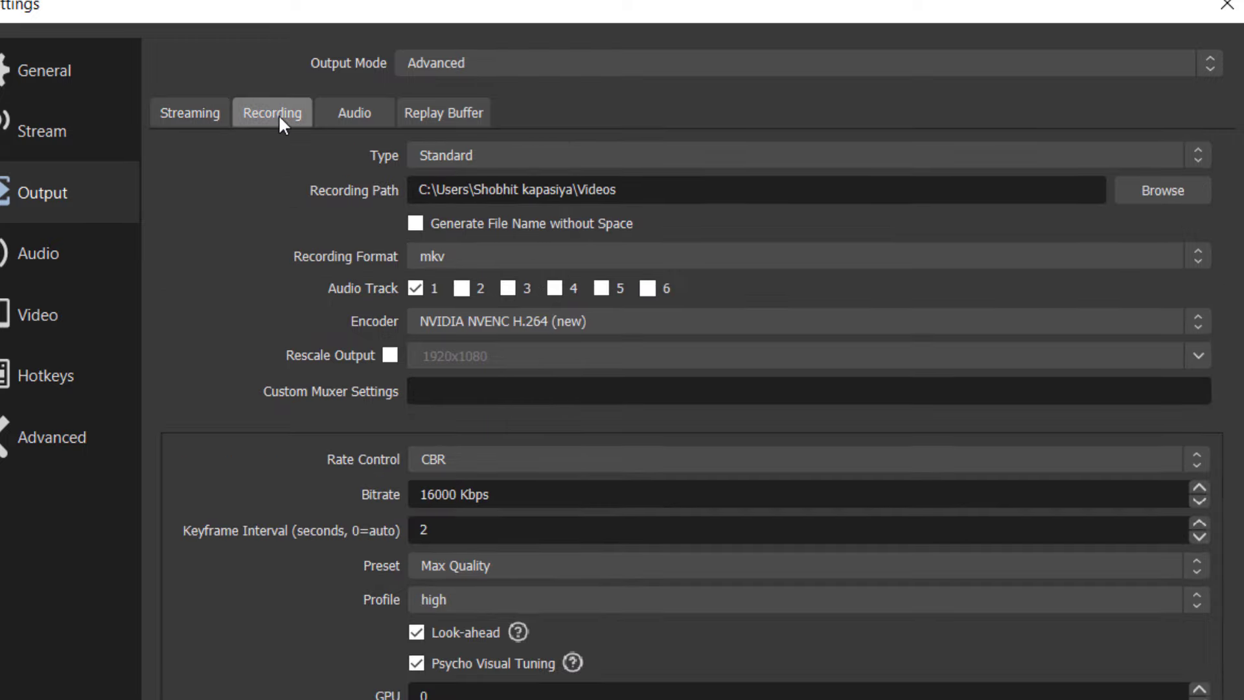
left_click(494, 260)
left_click(429, 298)
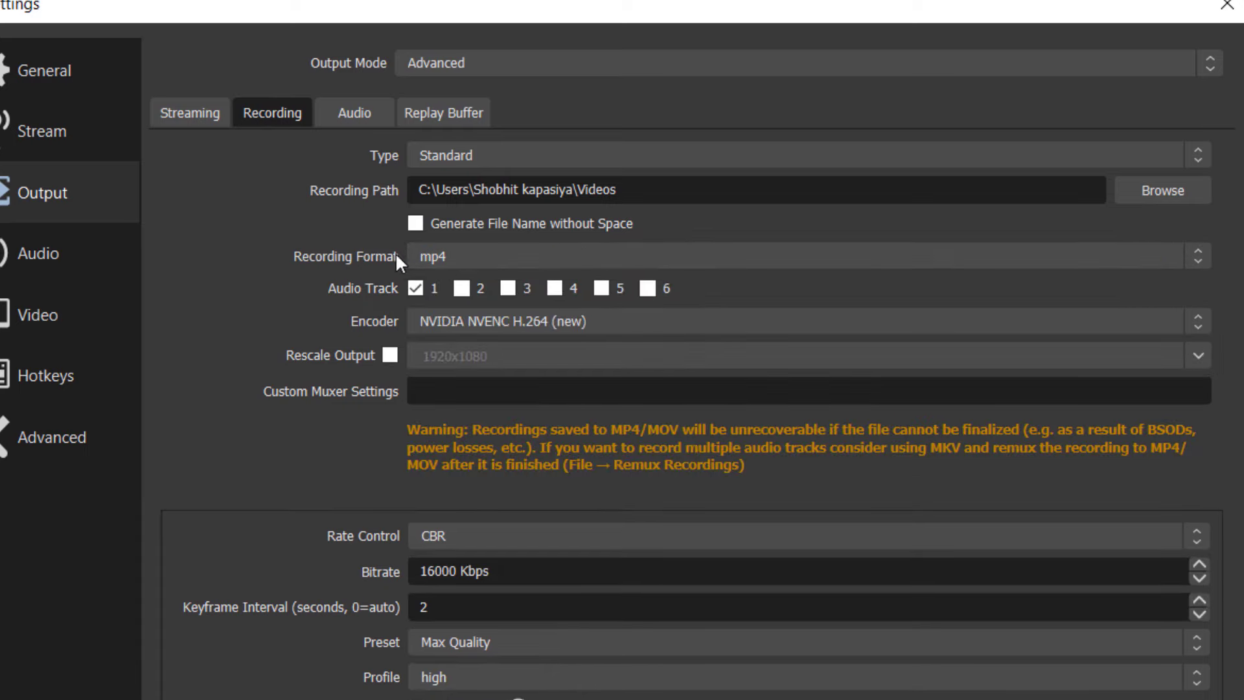
left_click(490, 319)
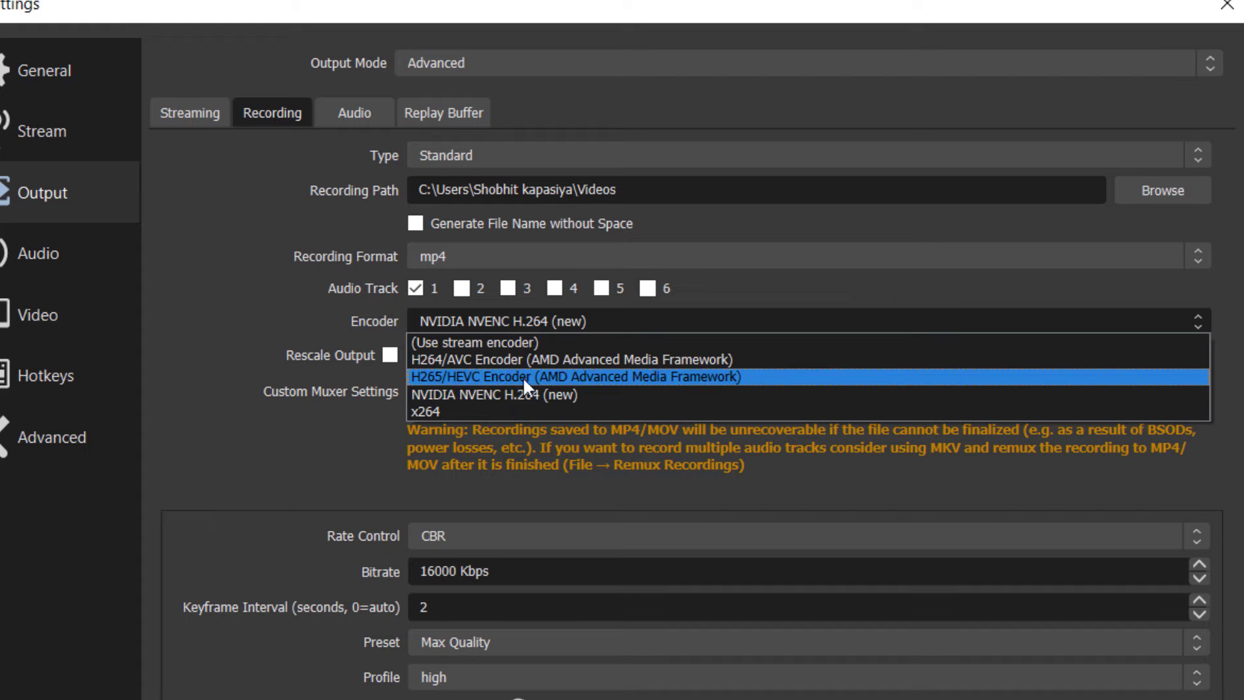
left_click(444, 412)
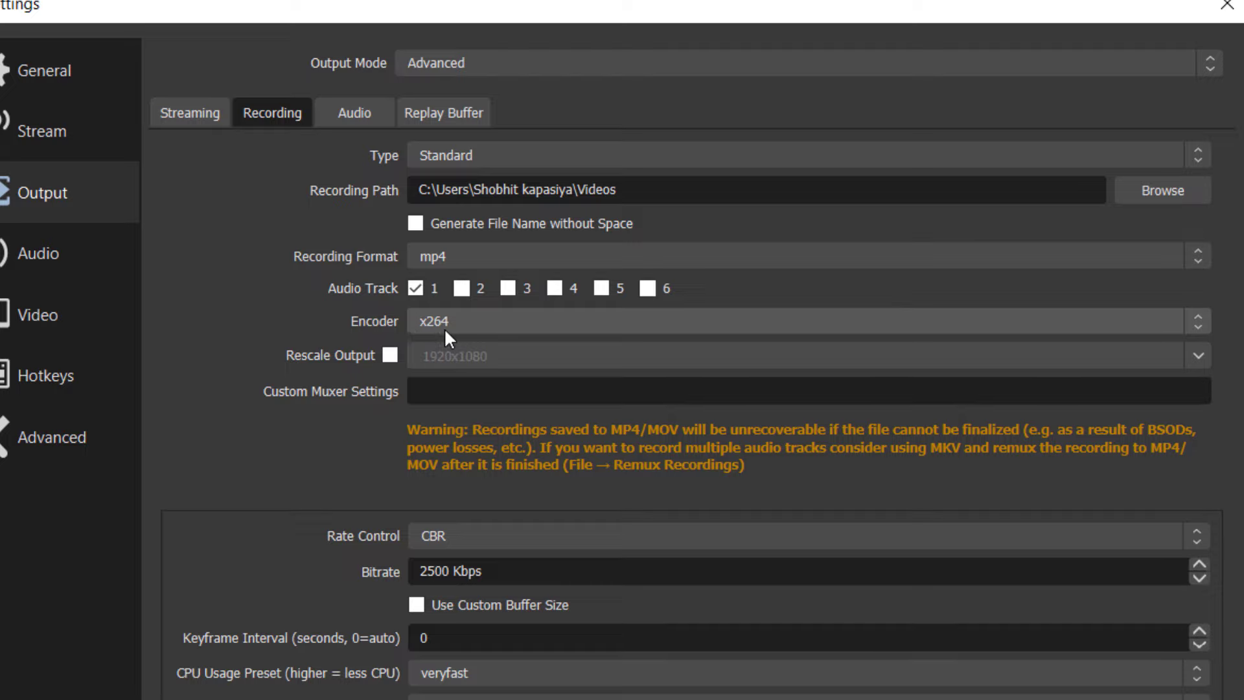
Keep CBR rate control and set the recording bitrate to 2500 Kbps
left_click(458, 535)
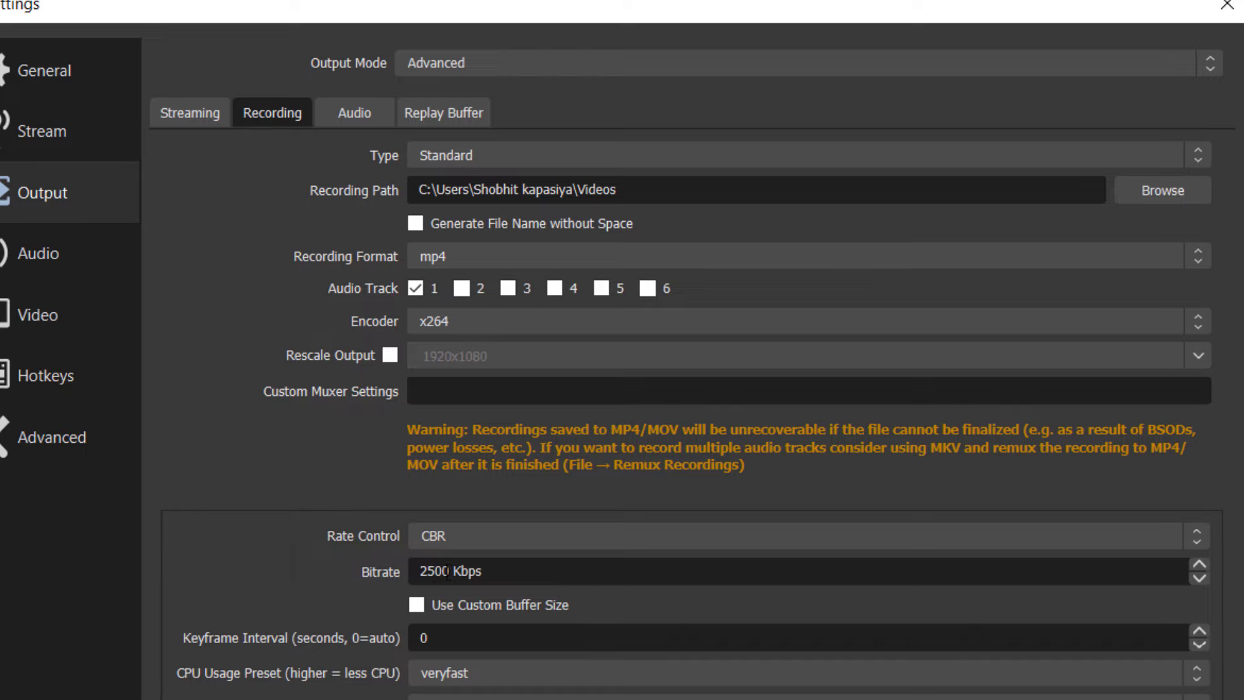
double_click(449, 571)
triple_click(449, 571)
left_click(449, 572)
double_click(449, 572)
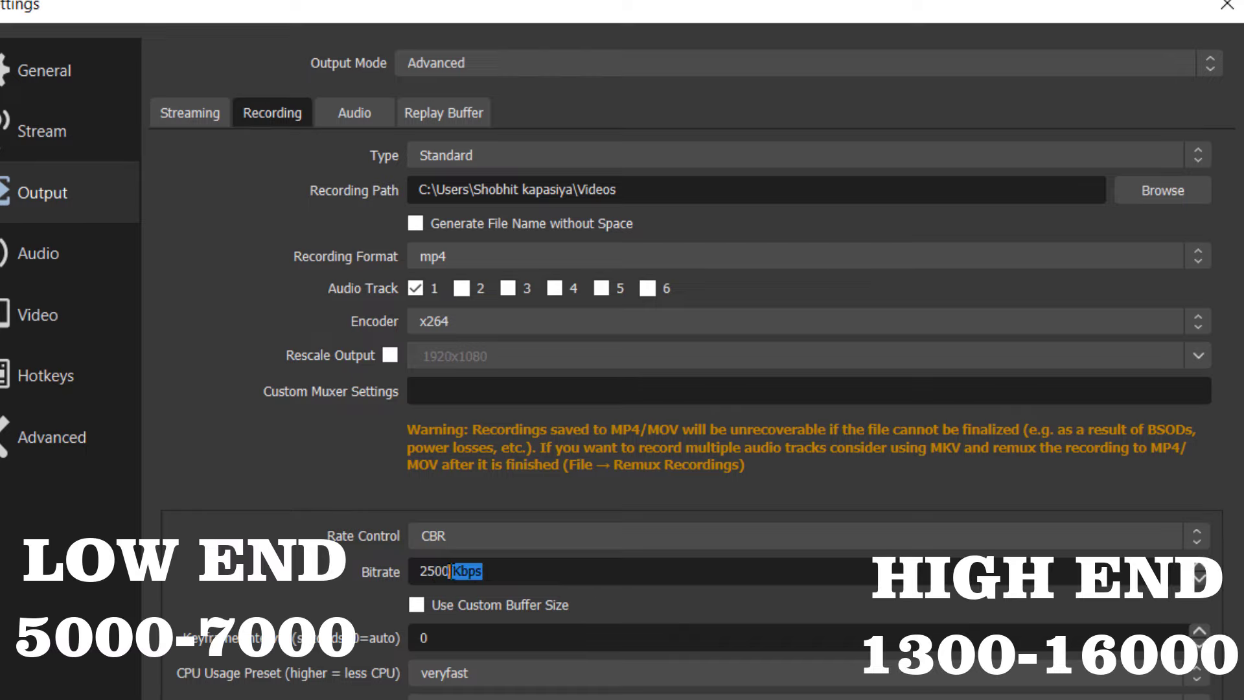
left_click(449, 572)
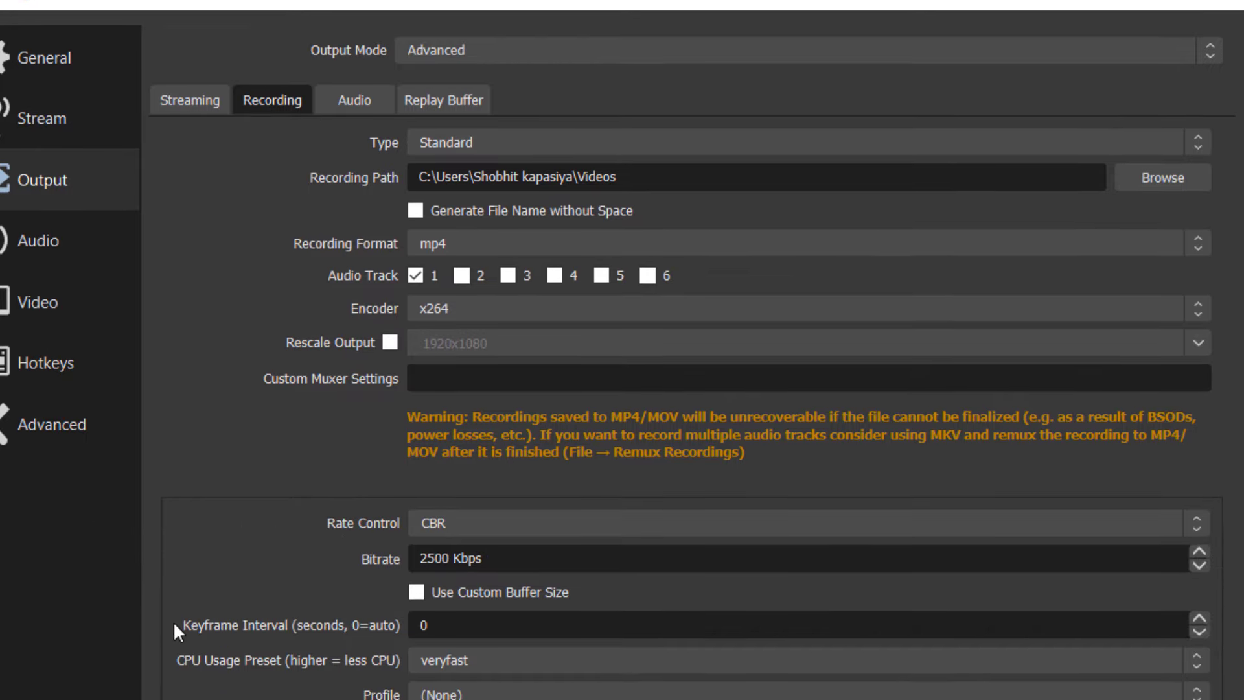
key("Tab")
key("Tab")
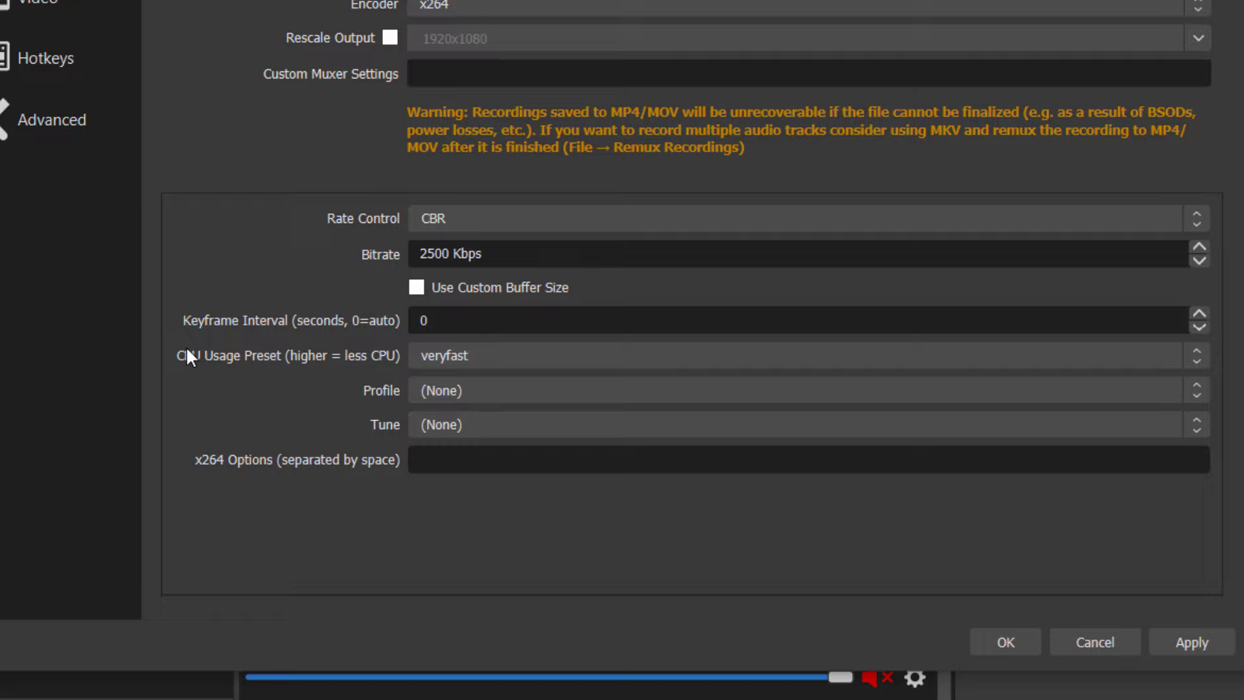
Set the recording CPU preset to superfast and keep track 1 audio at 160
left_click(432, 360)
left_click(447, 394)
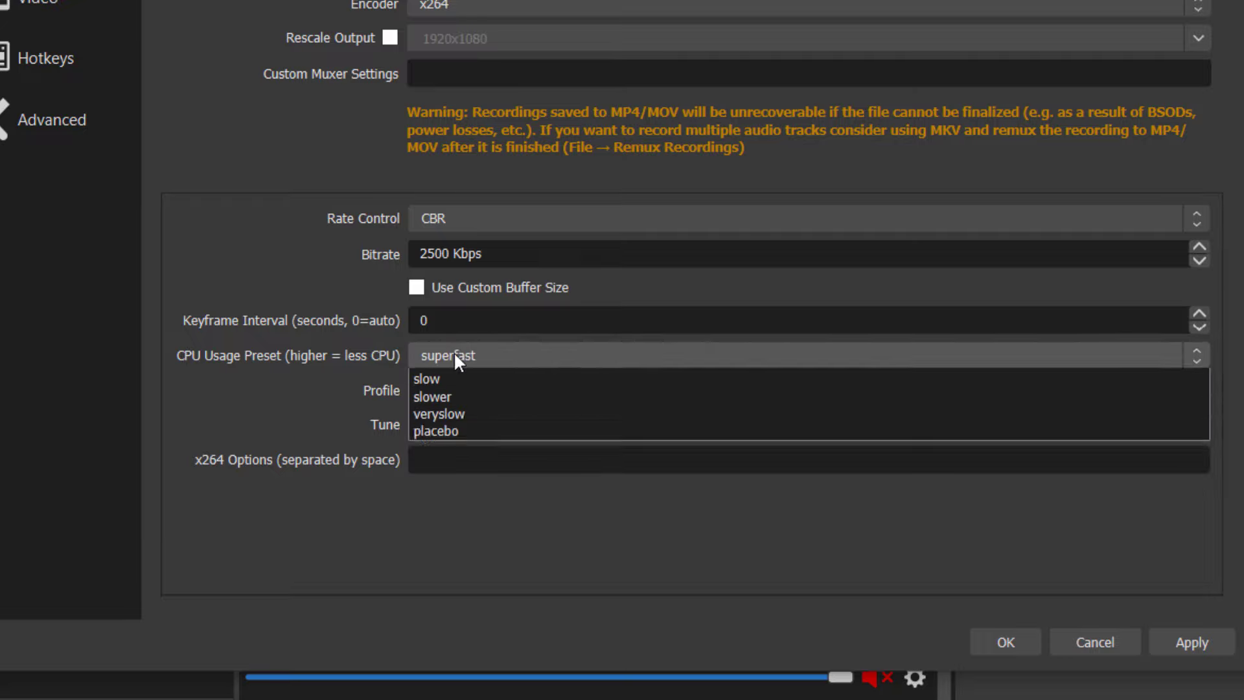
left_click(454, 353)
left_click(467, 402)
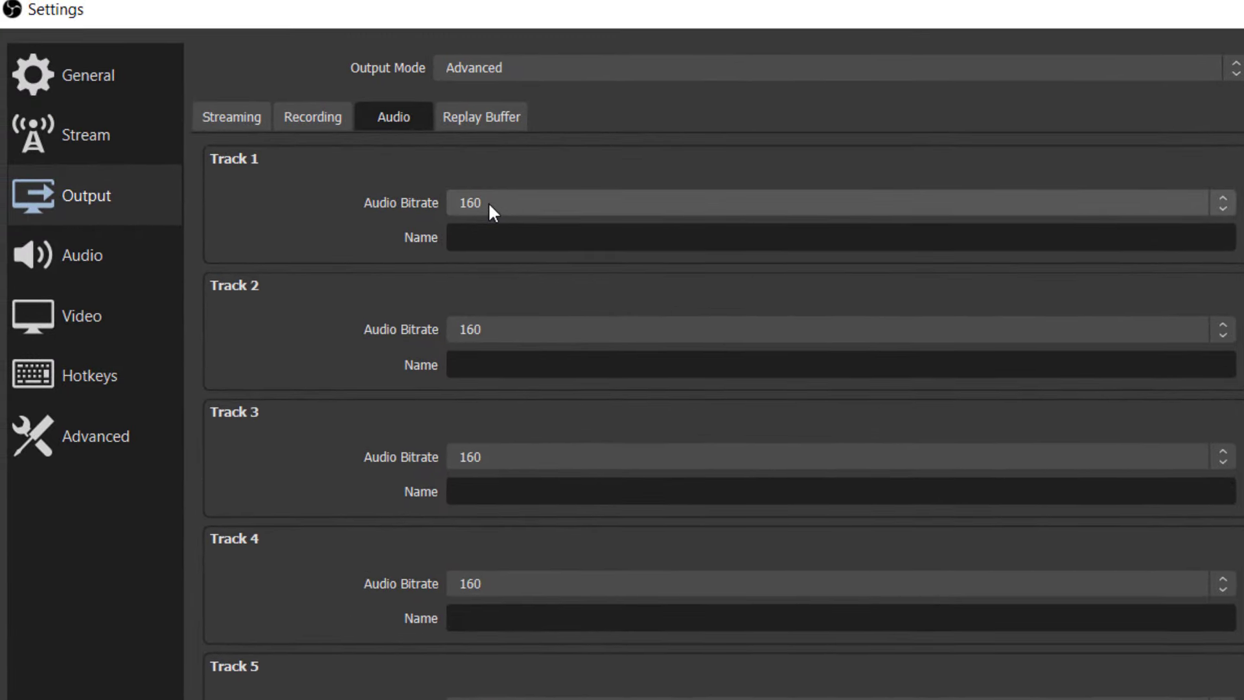
left_click(487, 201)
left_click(525, 374)
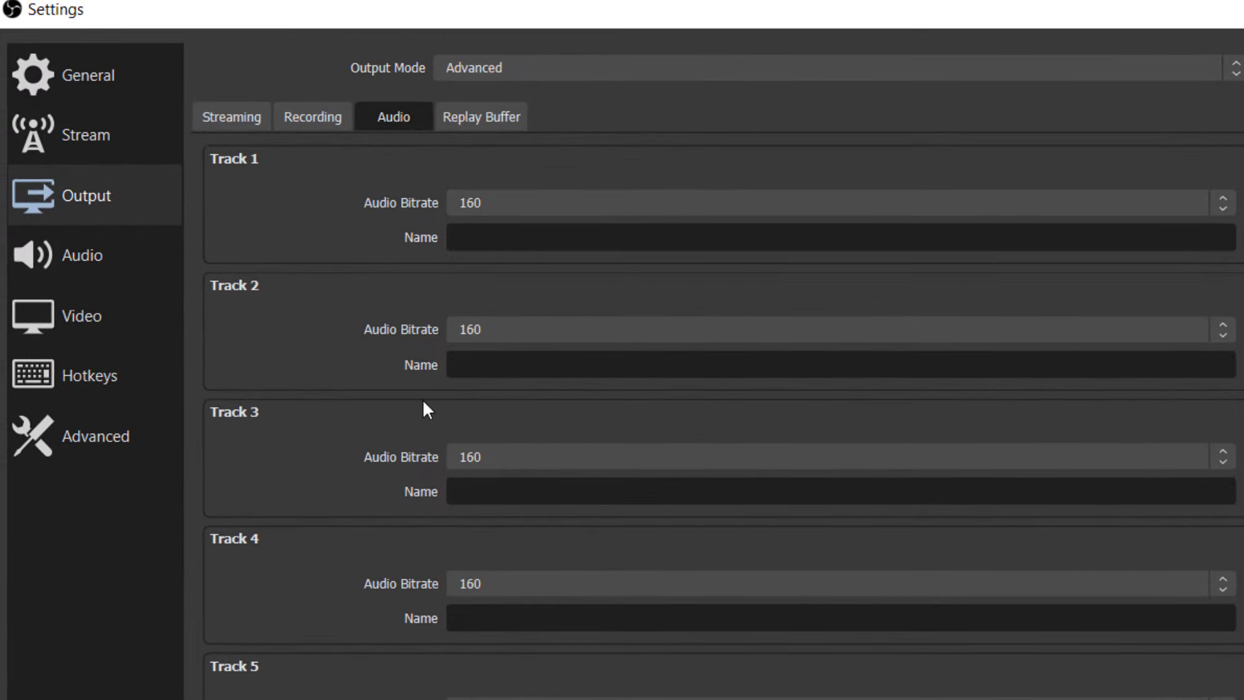
Set Process Priority to Above Normal on the Advanced page
left_click(96, 435)
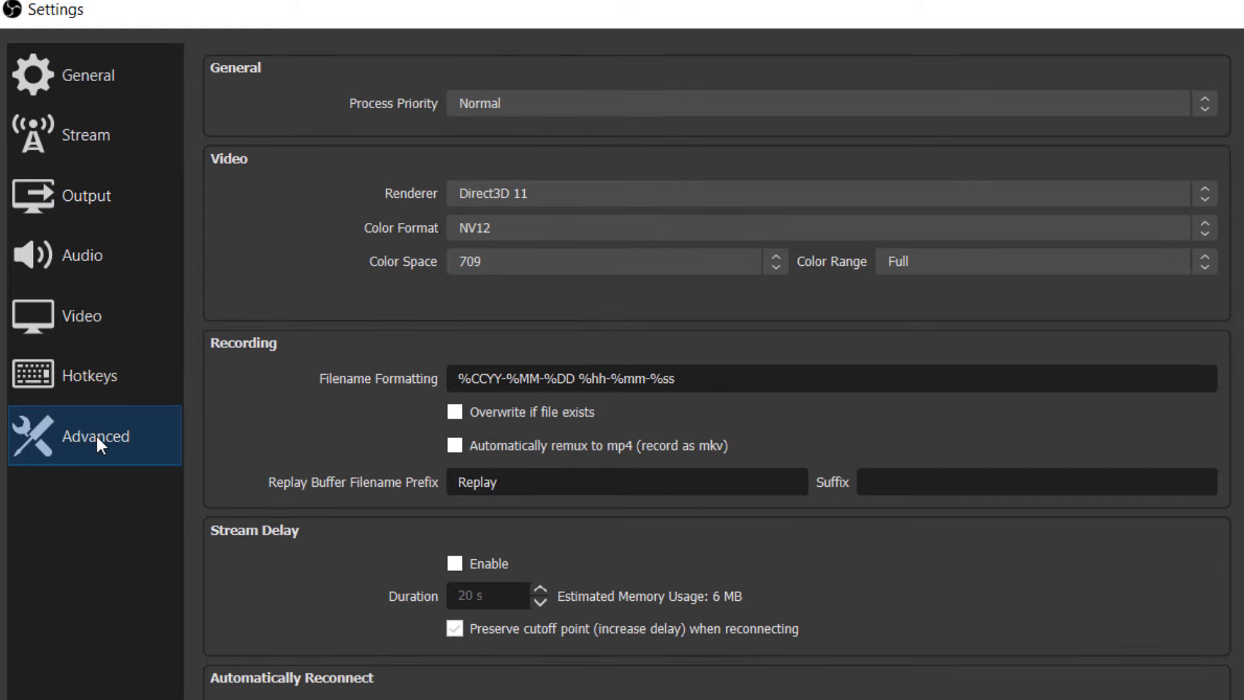
left_click(500, 107)
left_click(482, 142)
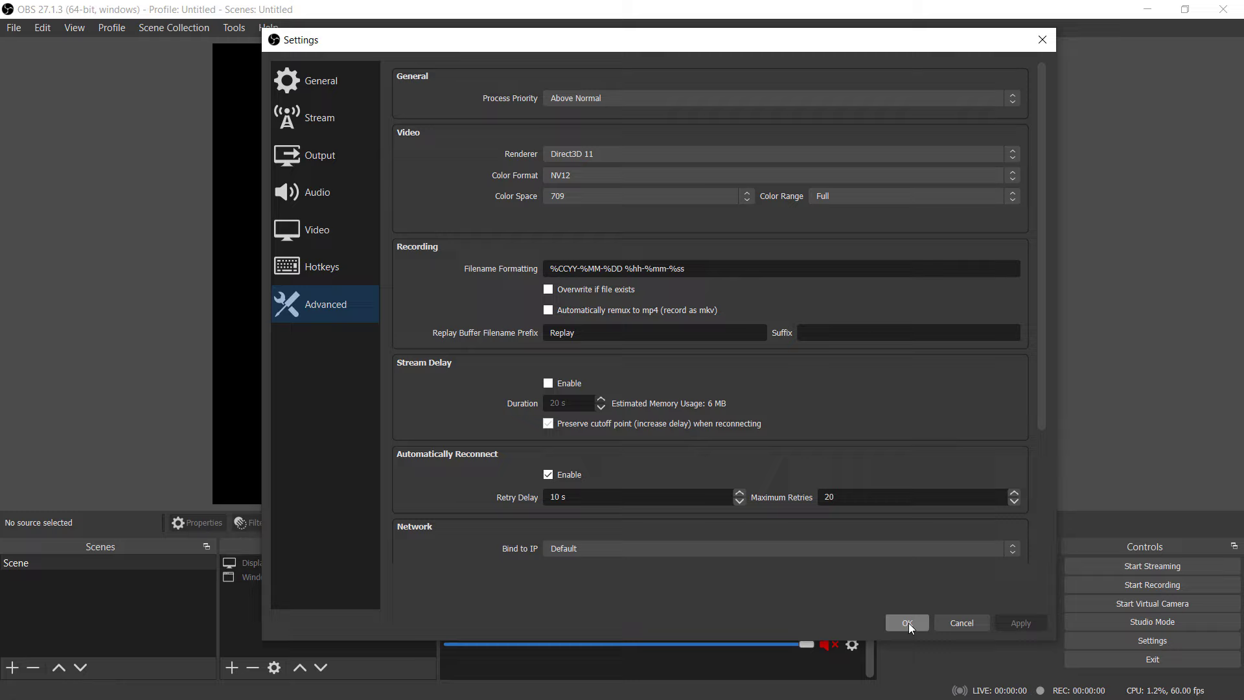
Save the settings and accept restarting OBS Studio now
left_click(908, 623)
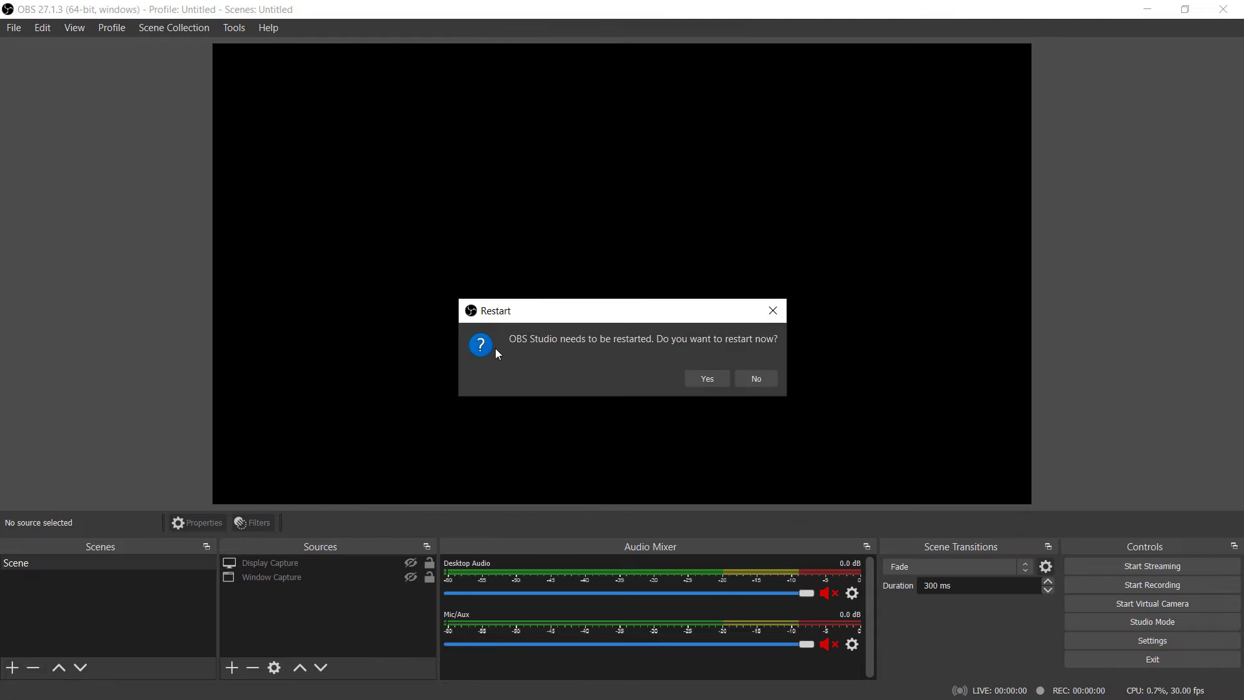
left_click(706, 378)
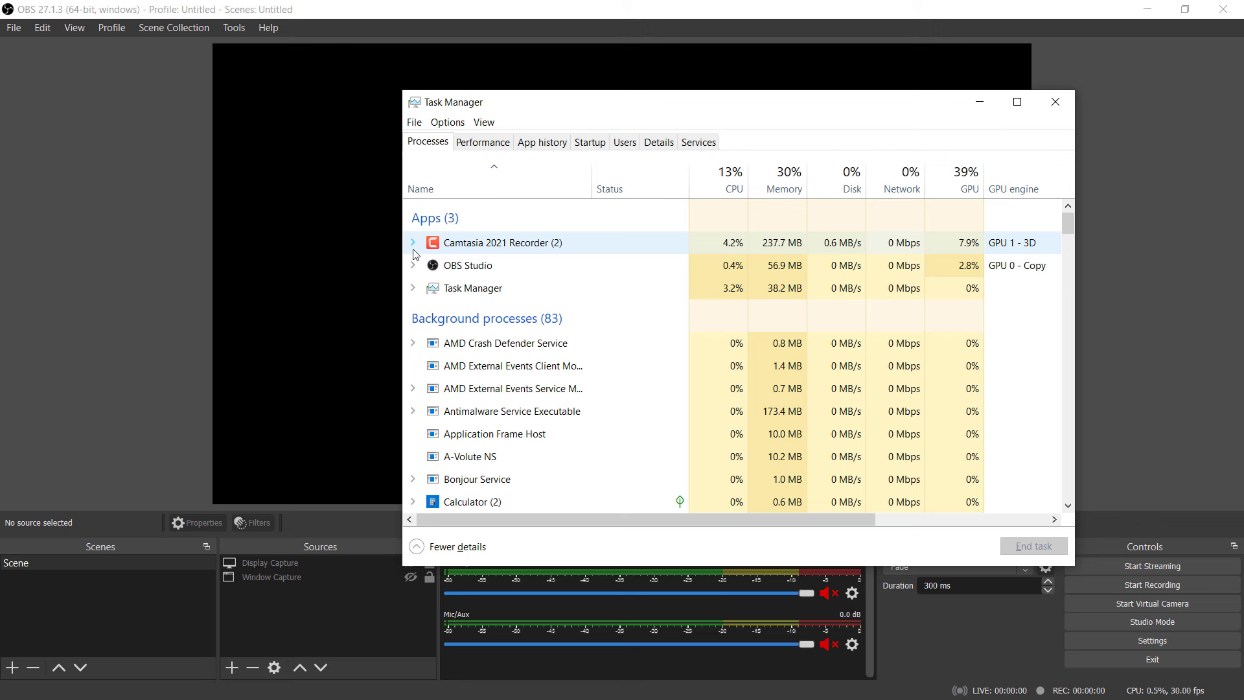
In Task Manager's Details tab, raise obs64.exe to High priority and confirm the change
left_click(657, 143)
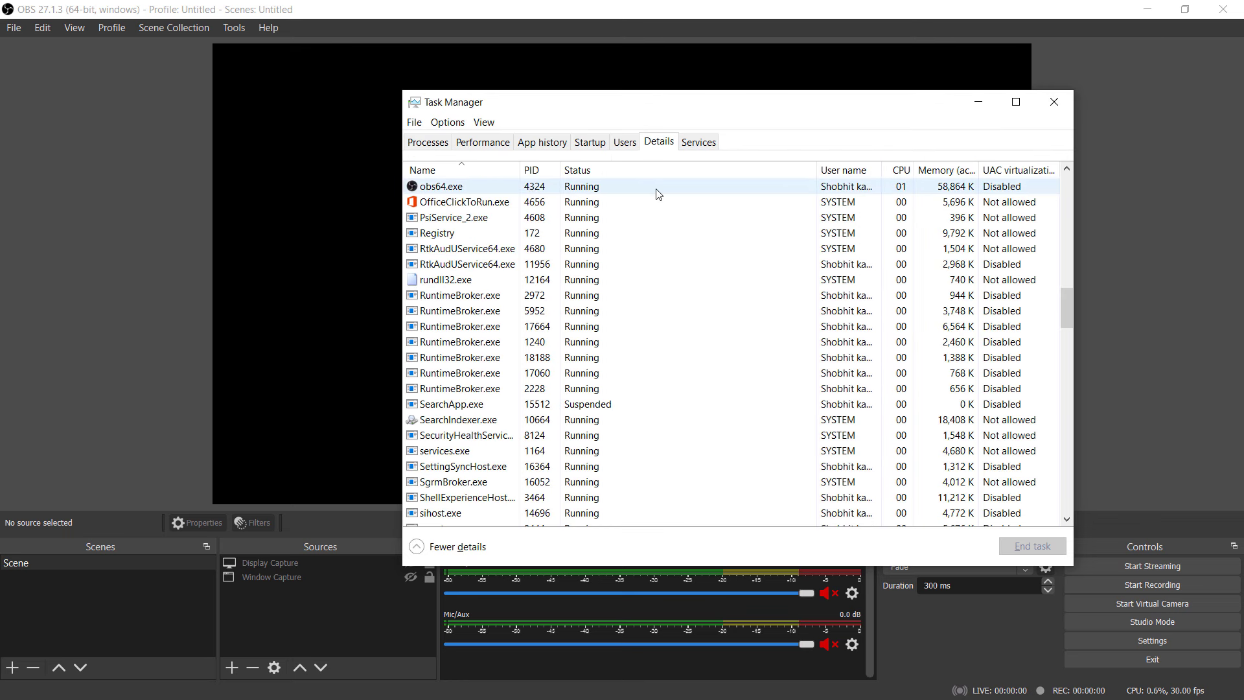
right_click(480, 187)
mouse_move(526, 248)
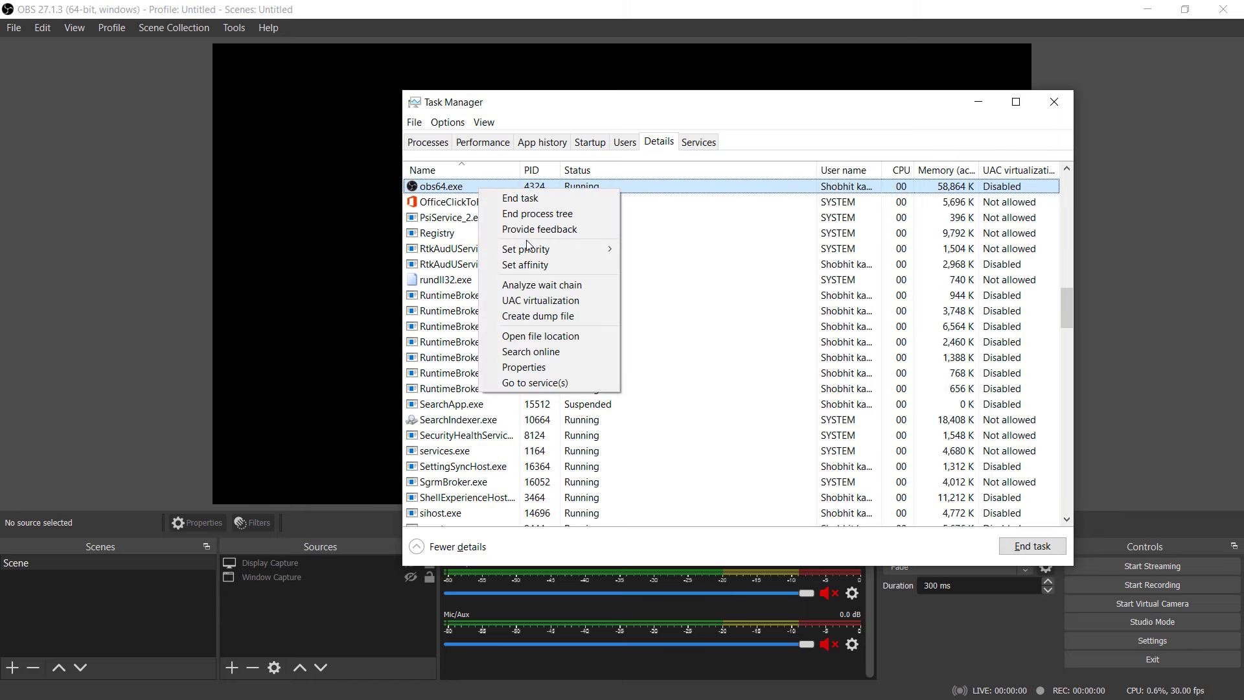
left_click(644, 268)
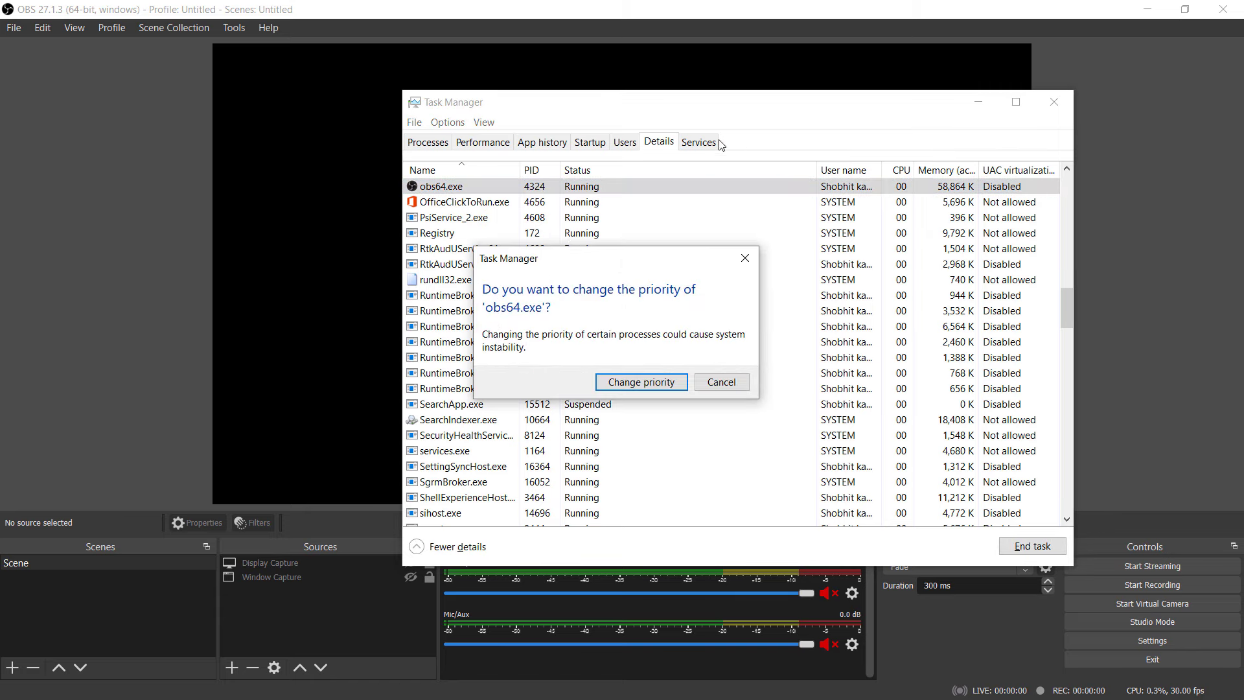
left_click(620, 381)
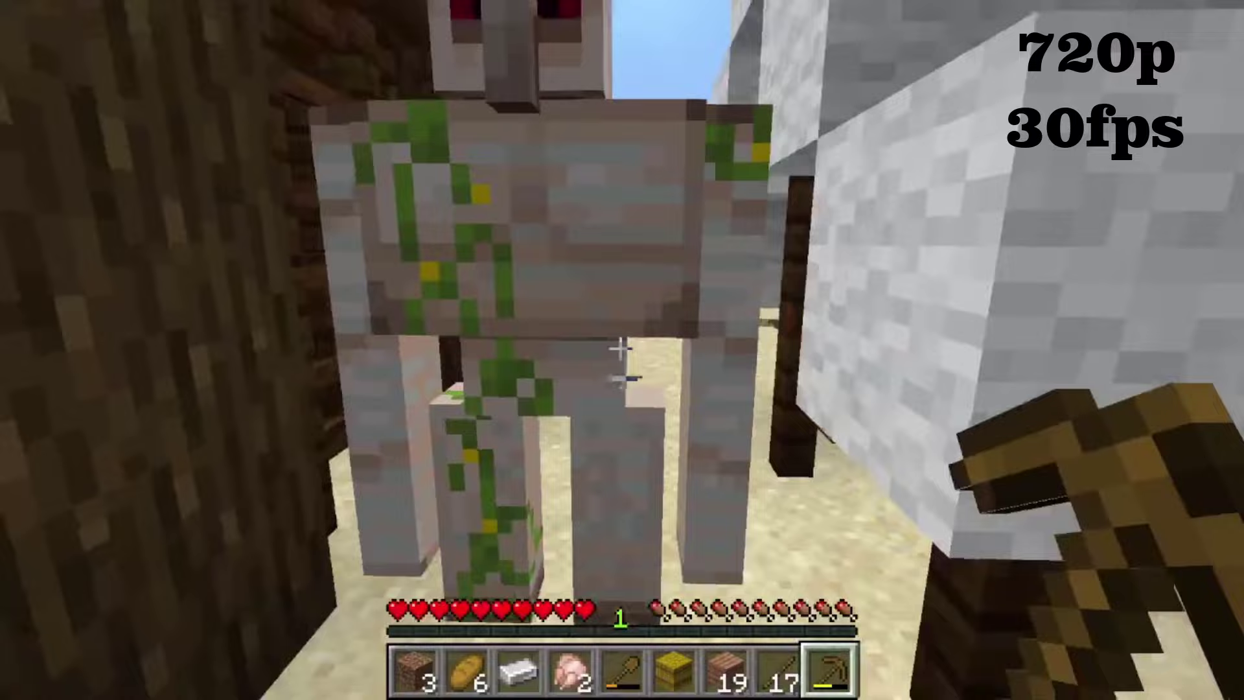